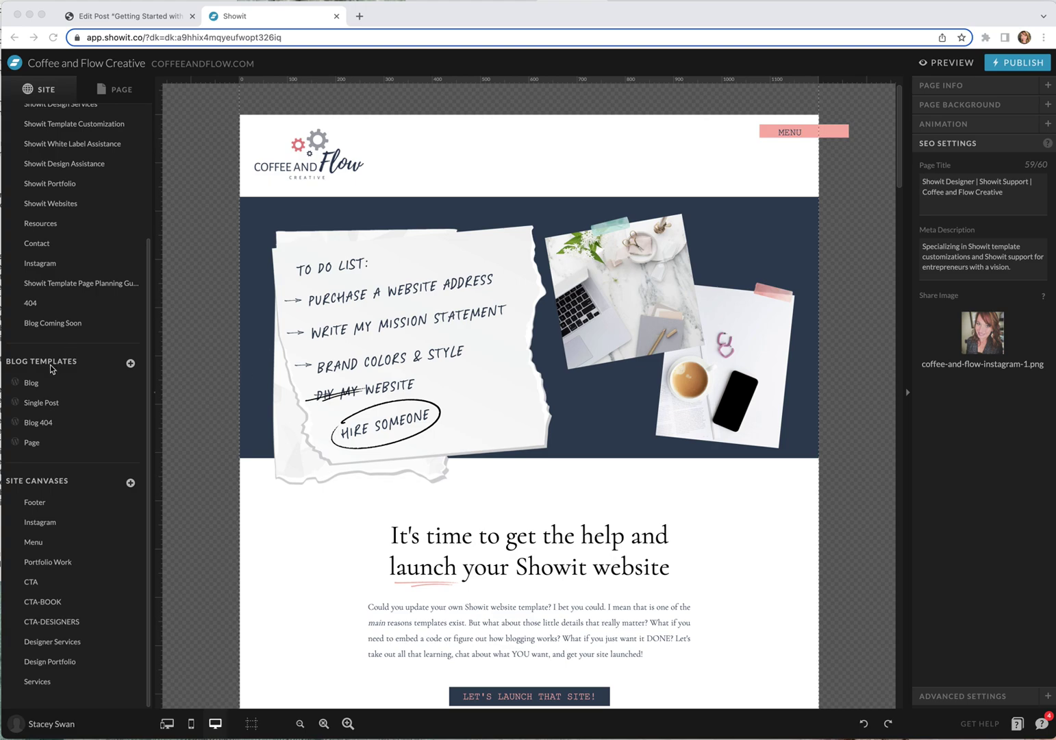
# Bring the browser window with the Showit editor into focus
pyautogui.click(137, 367)
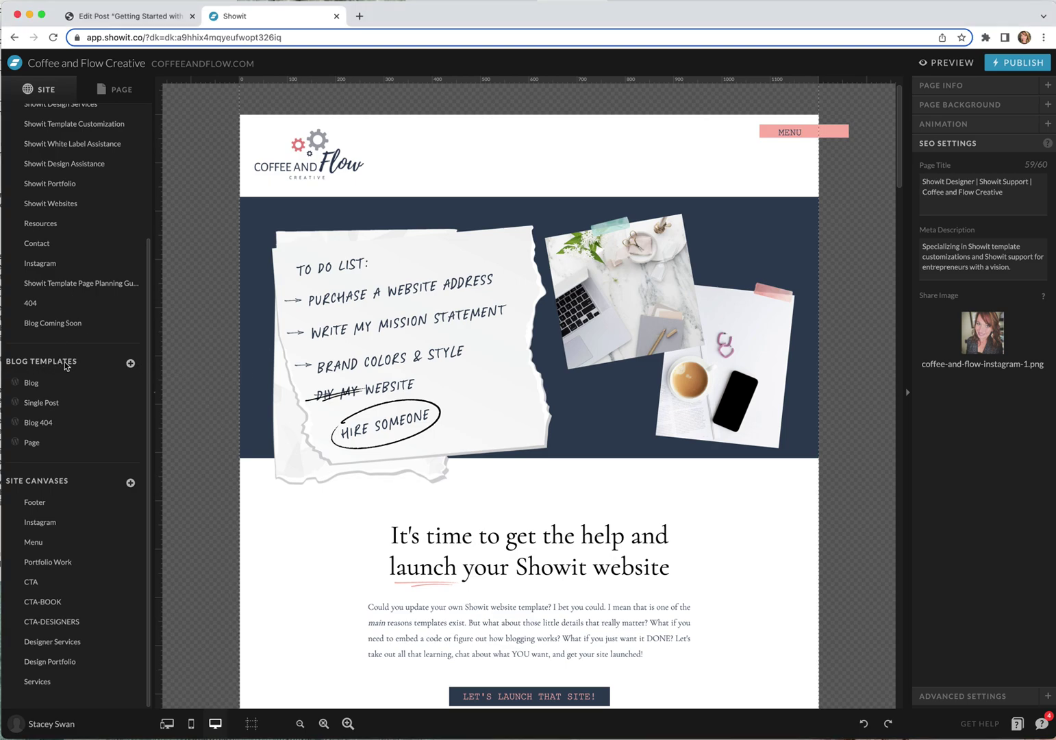
# Open the Blog template and select the Latest Posts canvas under Latest On the Blog
pyautogui.click(36, 388)
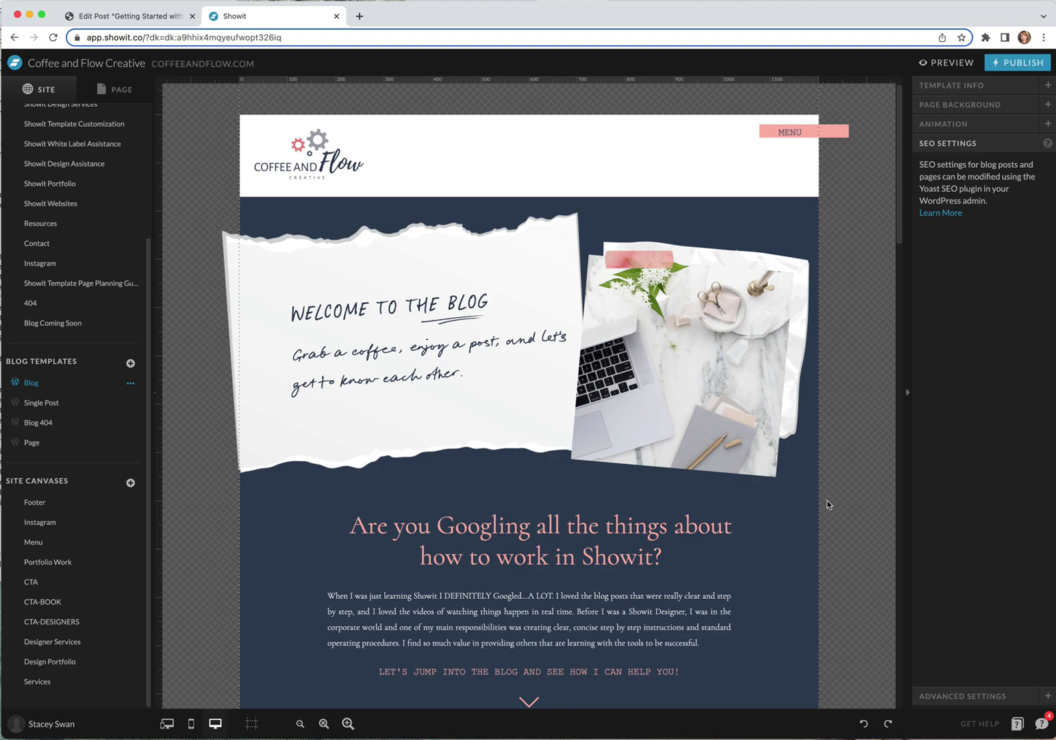
pyautogui.scroll(-4, 745, 491)
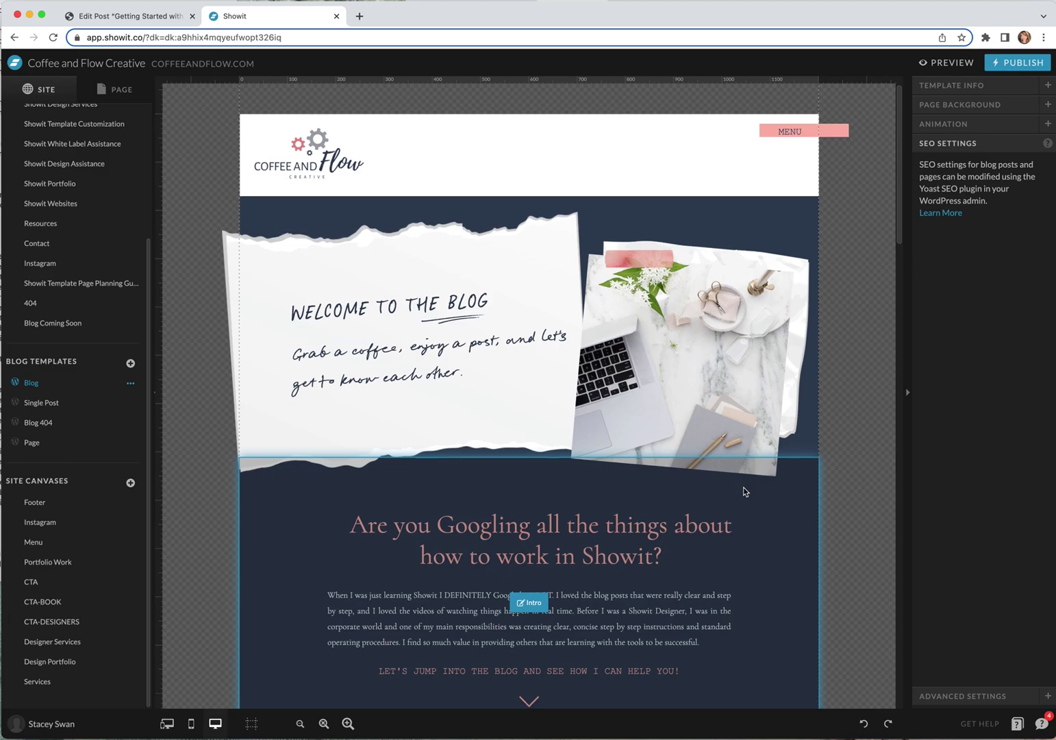
pyautogui.scroll(-12, 697, 525)
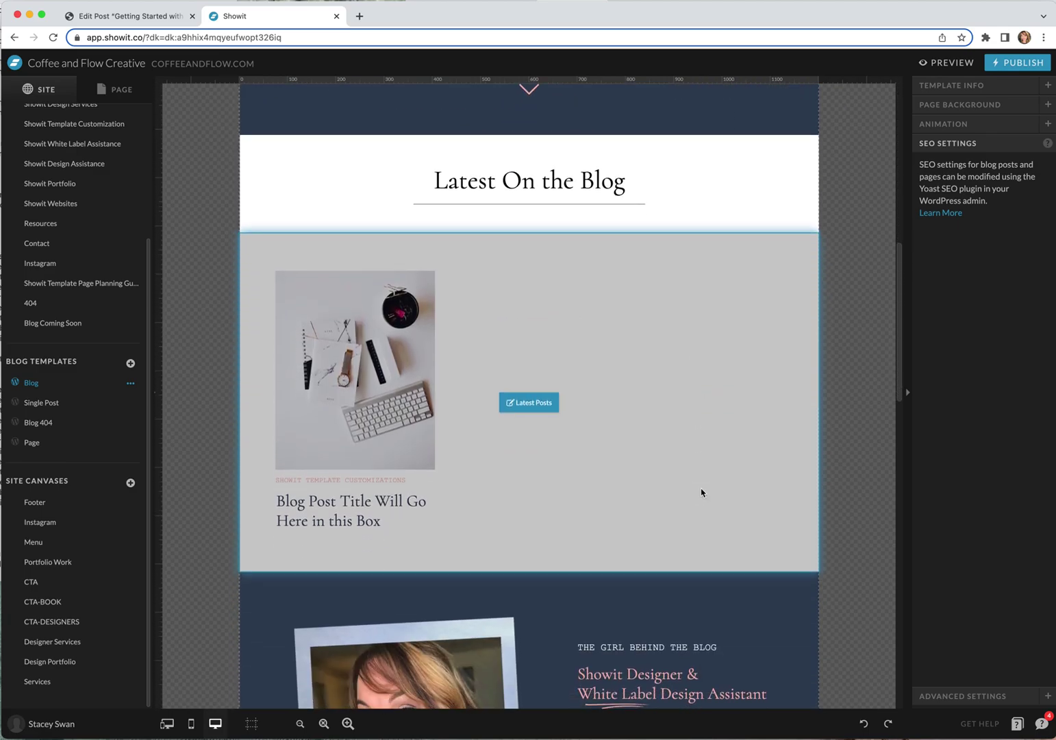
pyautogui.click(704, 491)
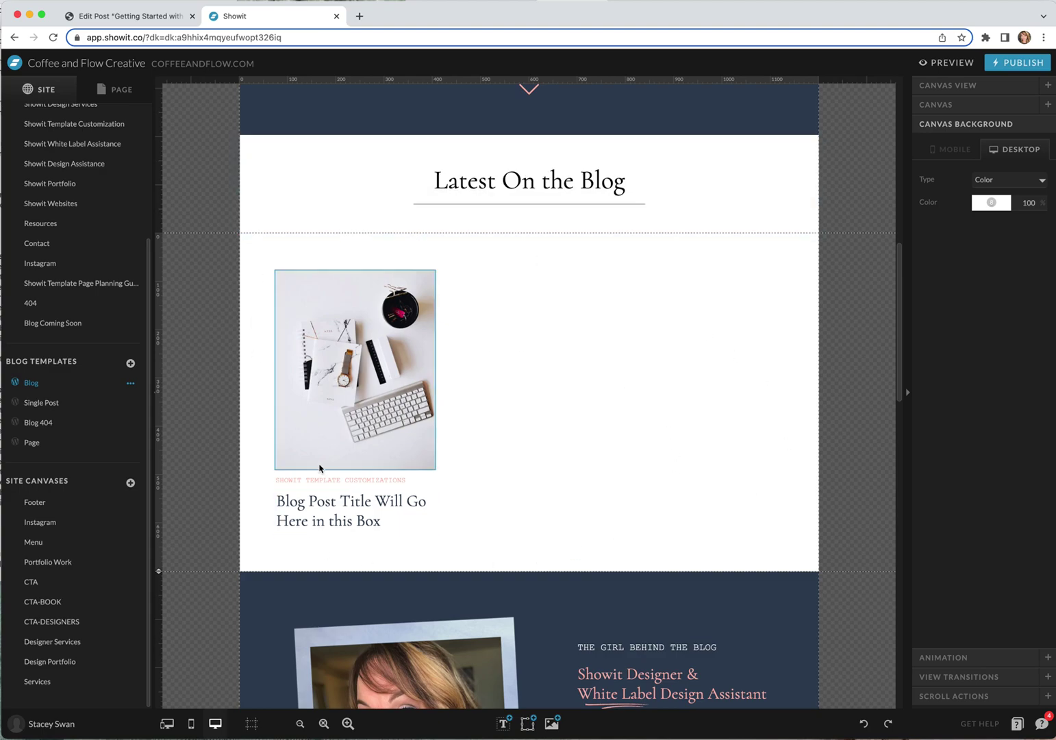
# Check Latest Posts' In Post Loop setting, then select the static 'How To' Posts canvas
pyautogui.click(957, 104)
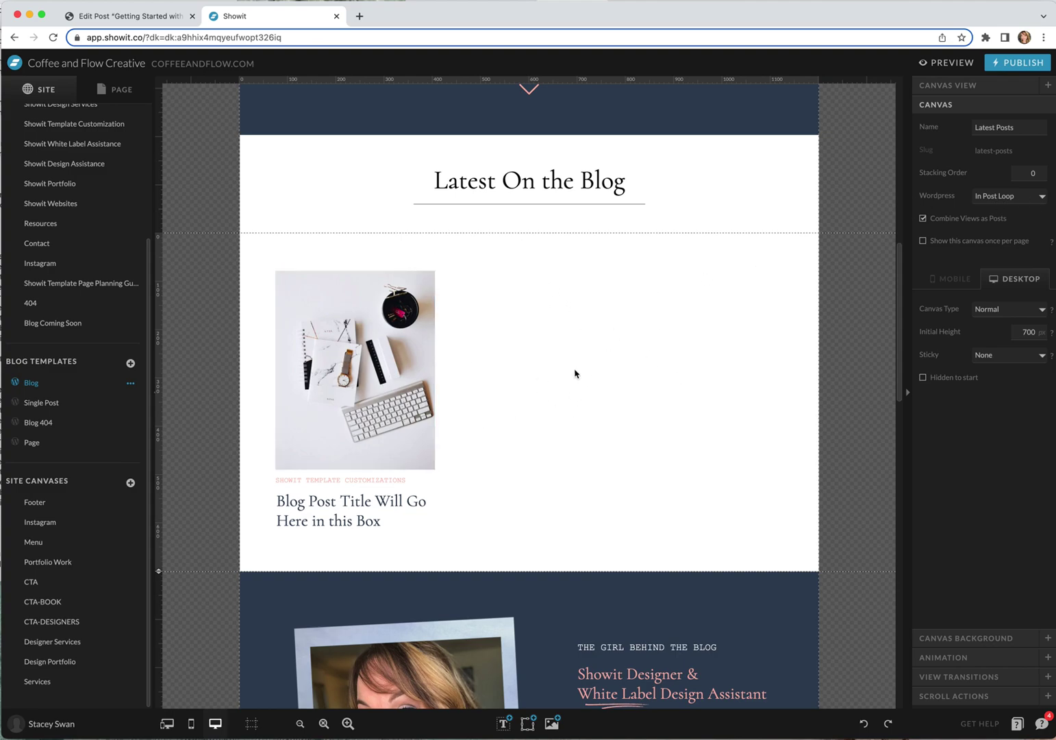
pyautogui.scroll(-7, 659, 418)
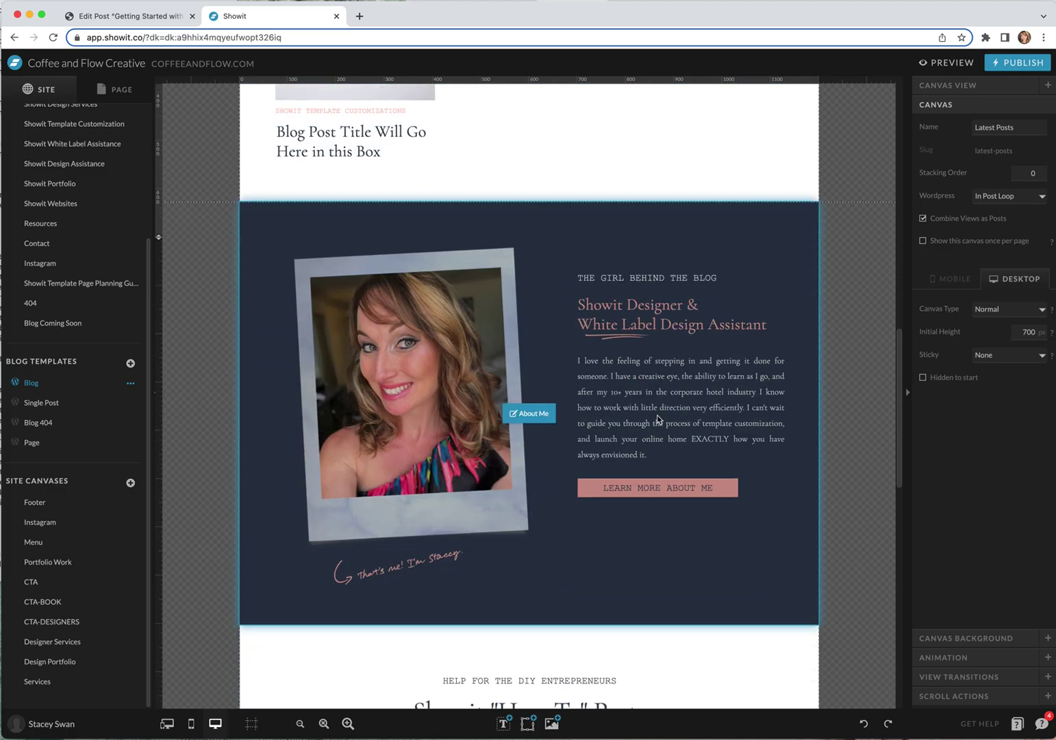
pyautogui.scroll(-8, 657, 419)
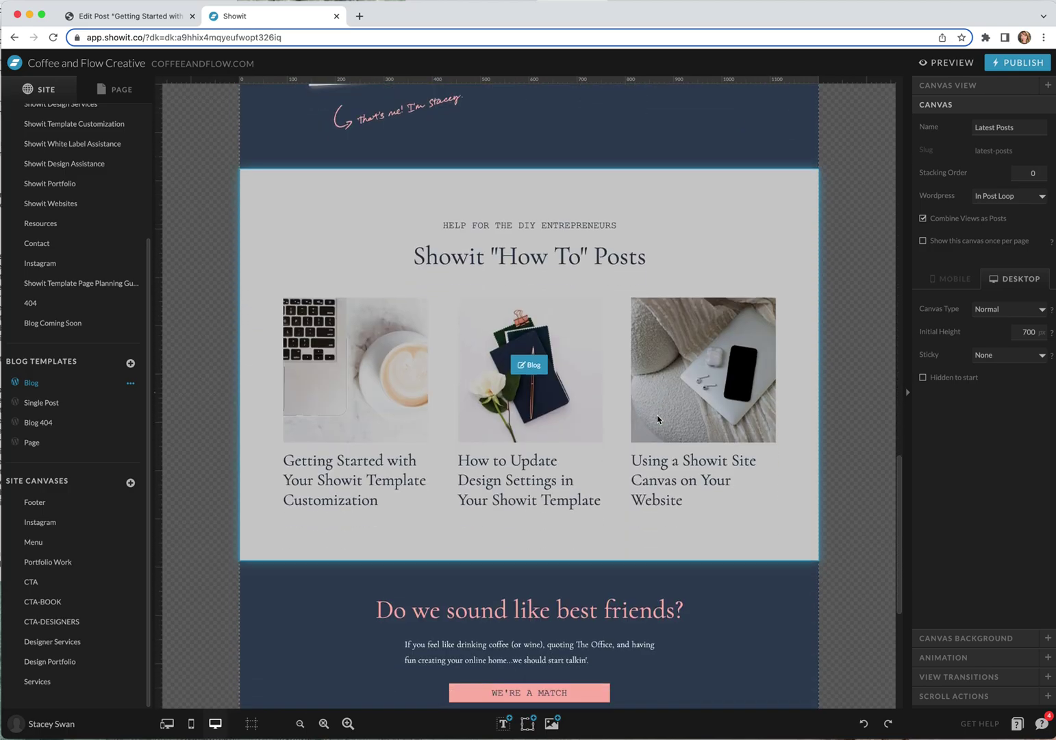
pyautogui.scroll(-1, 659, 420)
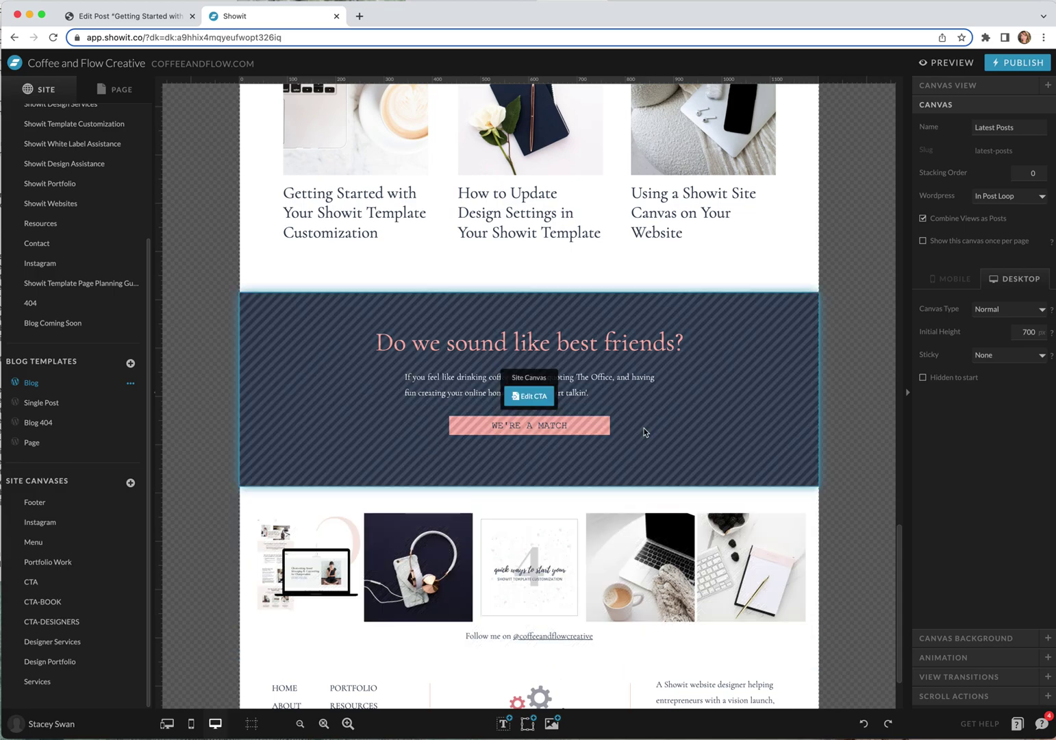
pyautogui.scroll(5, 695, 432)
pyautogui.click(695, 309)
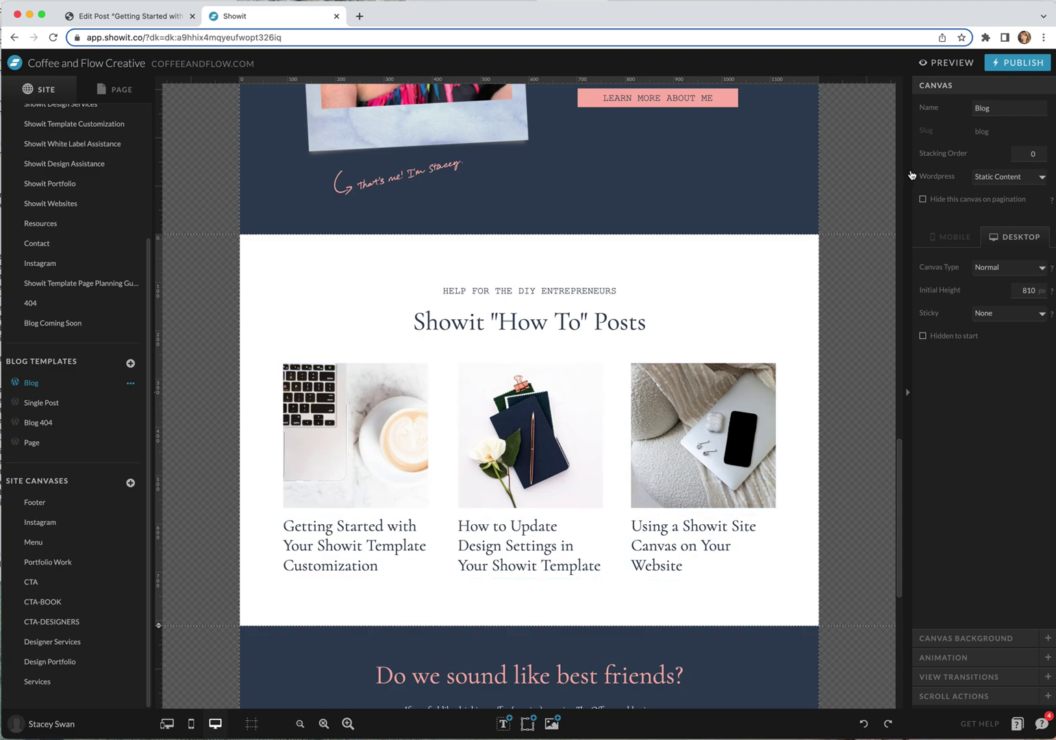
# Inspect the third How To post's image and title links, then reselect Latest Posts' Post Title placeholder
pyautogui.click(757, 450)
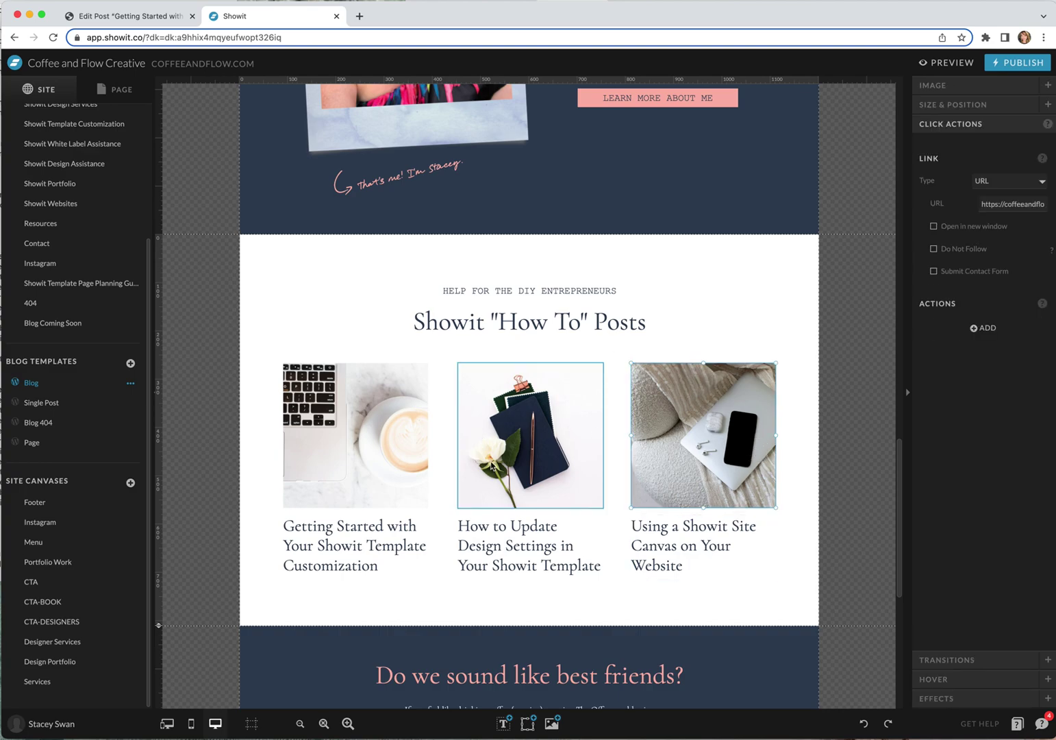
pyautogui.click(719, 529)
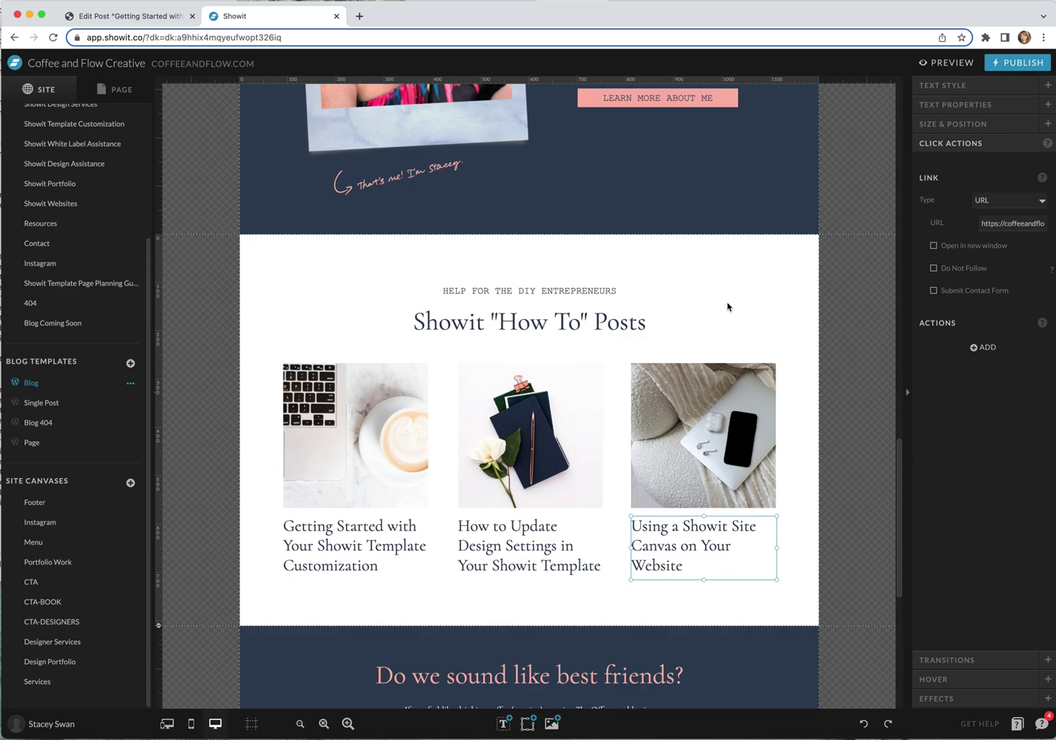
pyautogui.scroll(10, 728, 307)
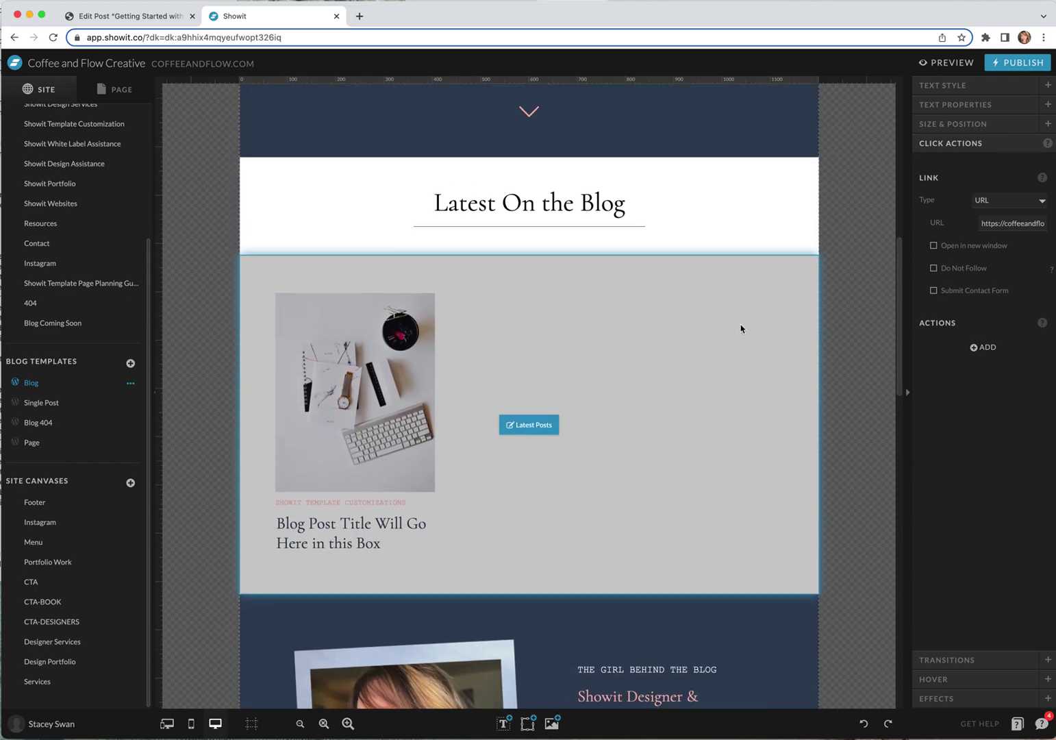
pyautogui.click(741, 329)
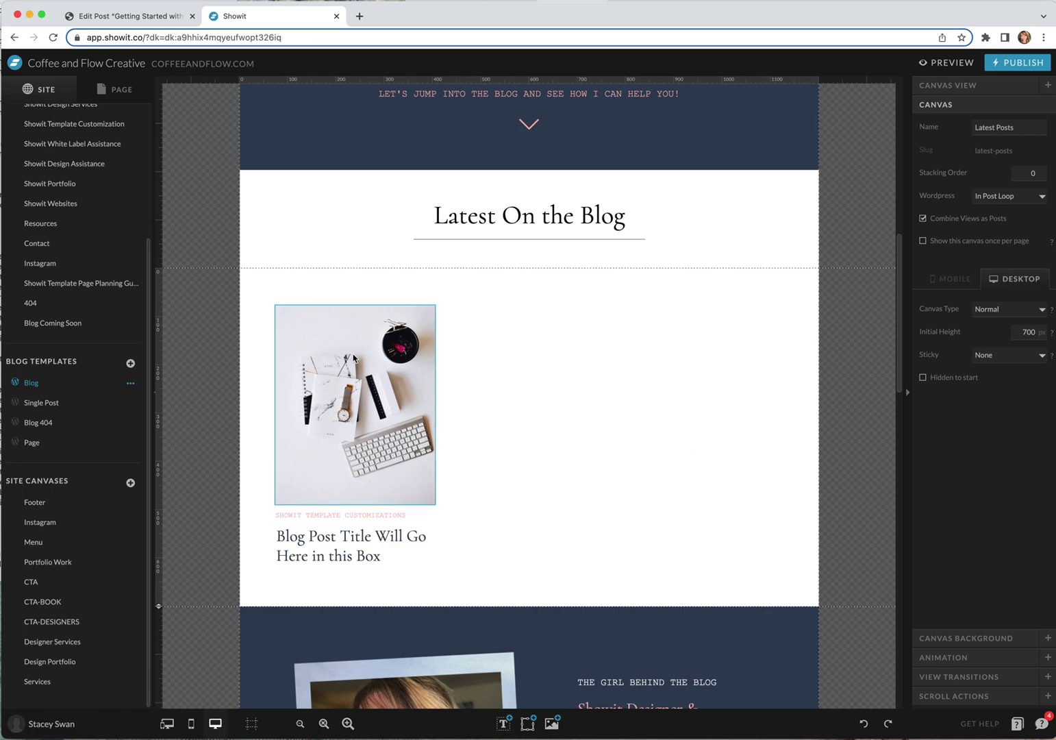
pyautogui.click(345, 555)
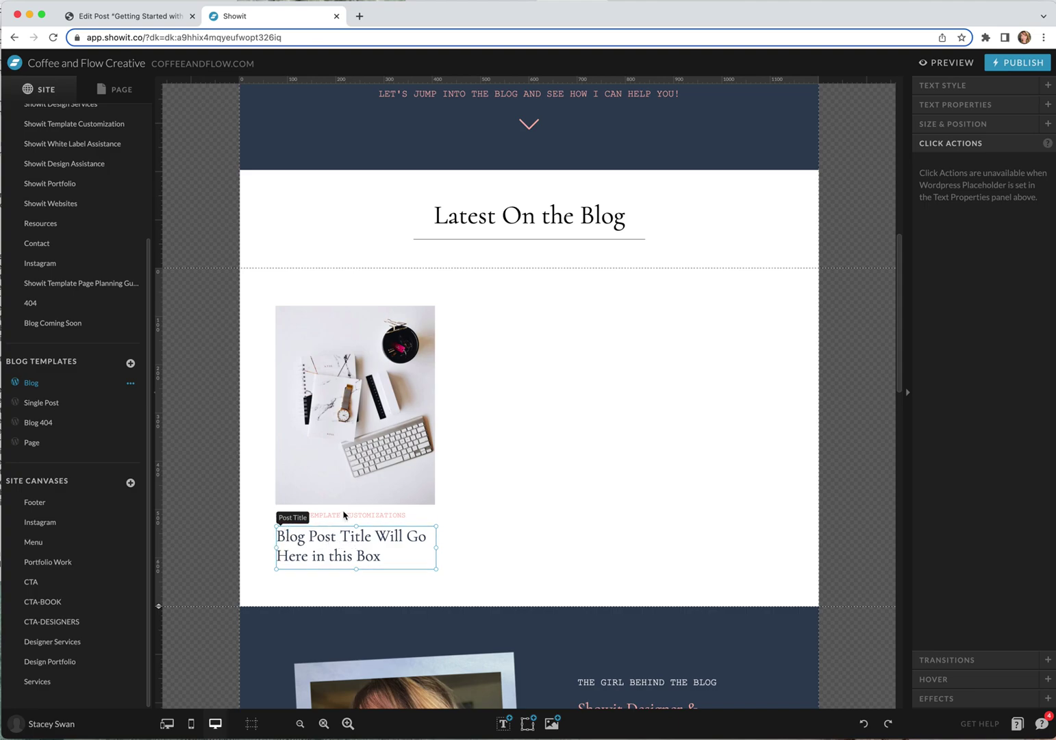
# Inspect the Post Top Category placeholder and the image set to Wordpress Featured Image
pyautogui.click(291, 514)
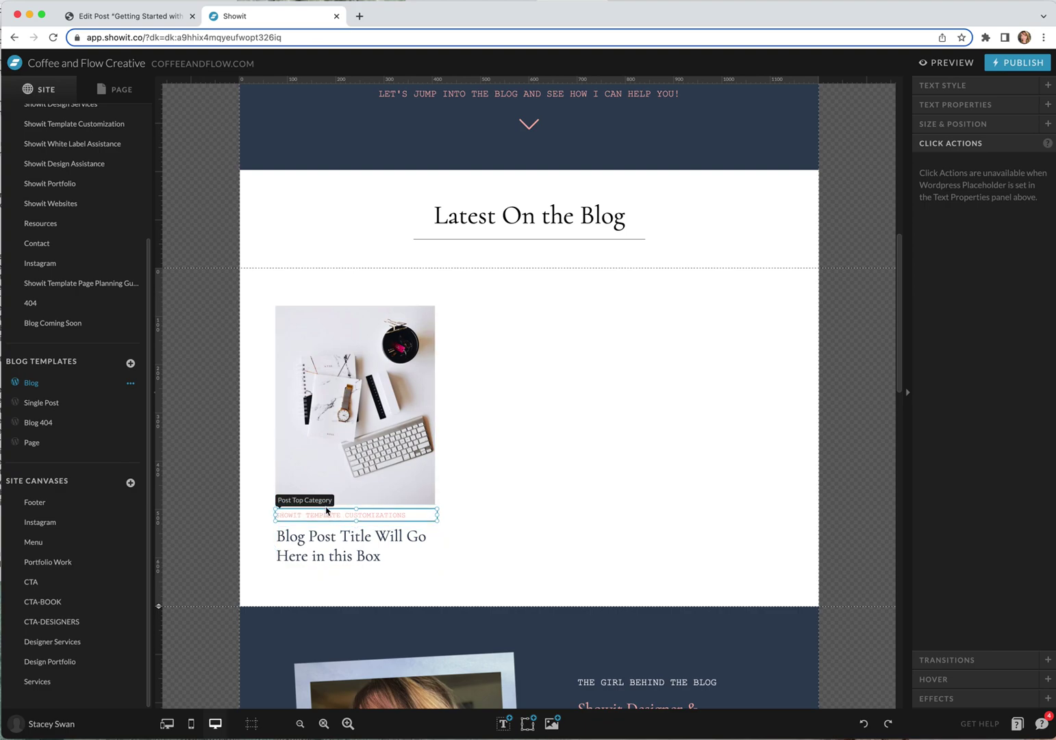
pyautogui.click(397, 434)
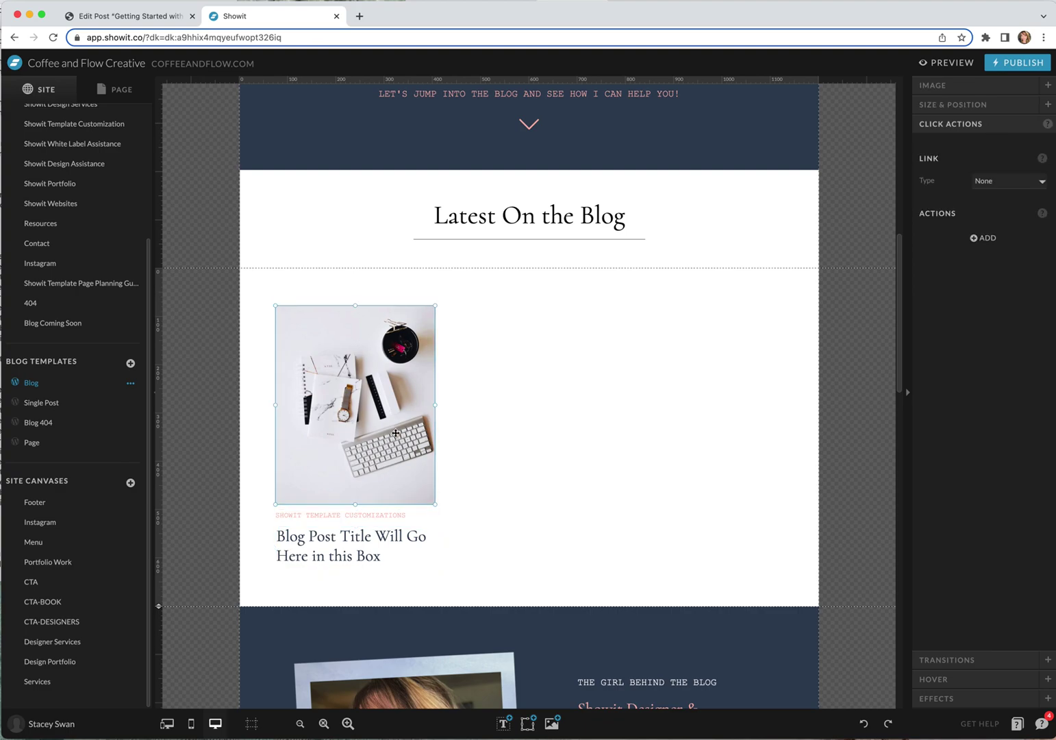
pyautogui.click(971, 86)
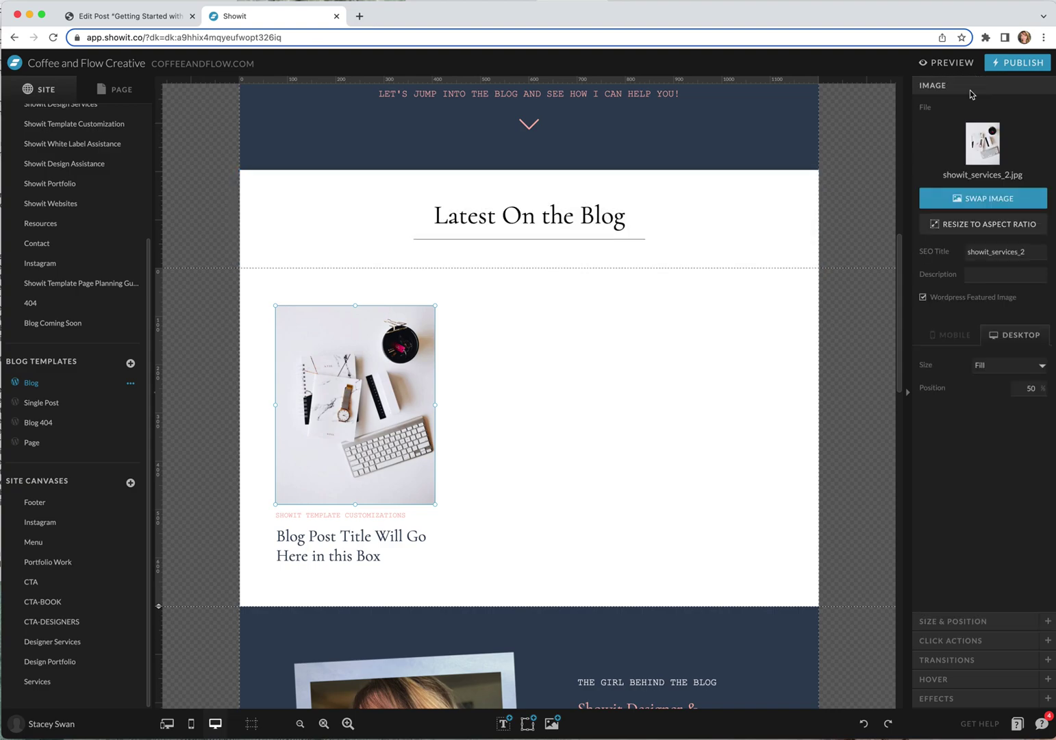
pyautogui.click(925, 298)
pyautogui.click(526, 479)
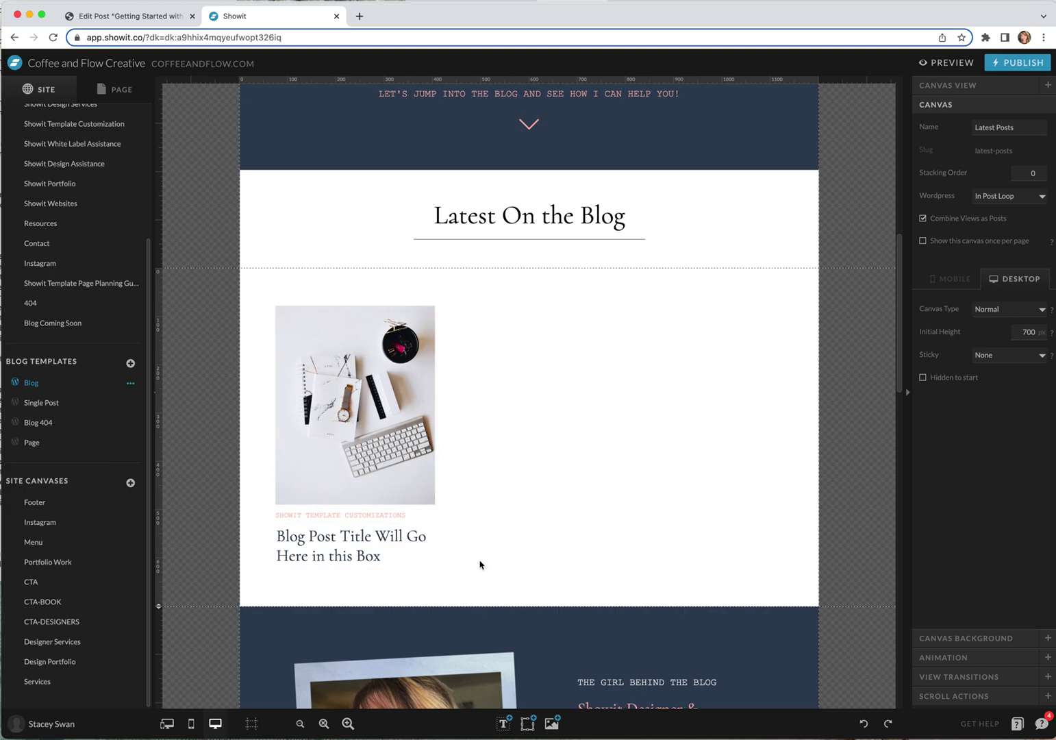
# Recheck the title, category and image placeholders, then preview the Blog page
pyautogui.click(353, 548)
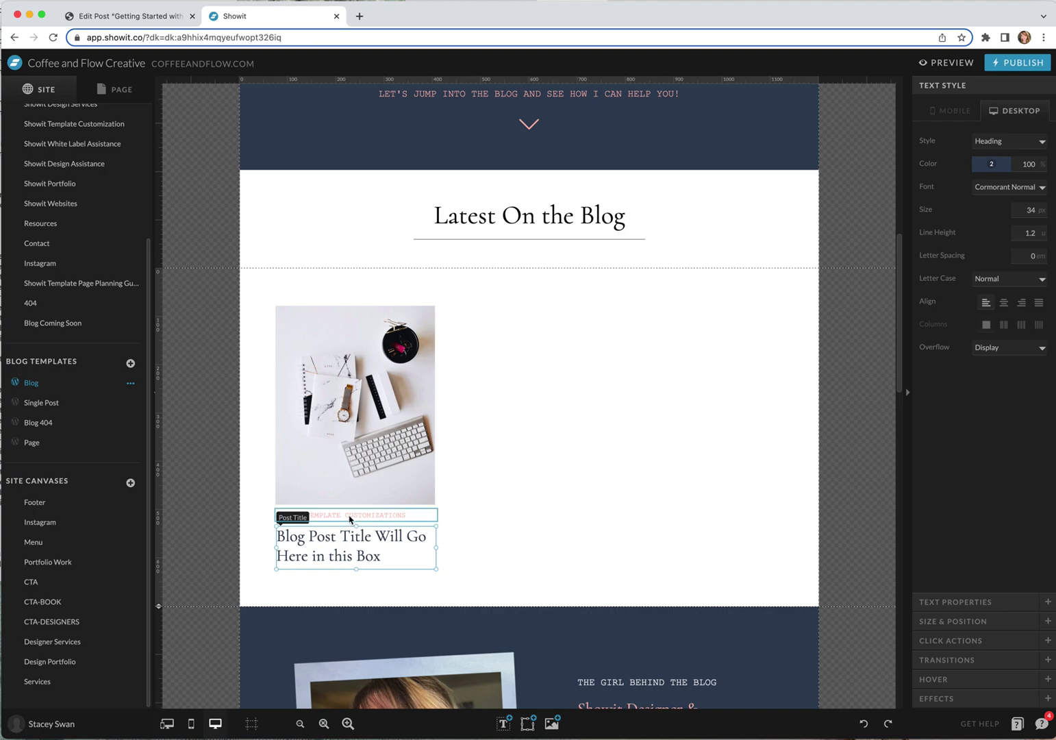
pyautogui.click(345, 521)
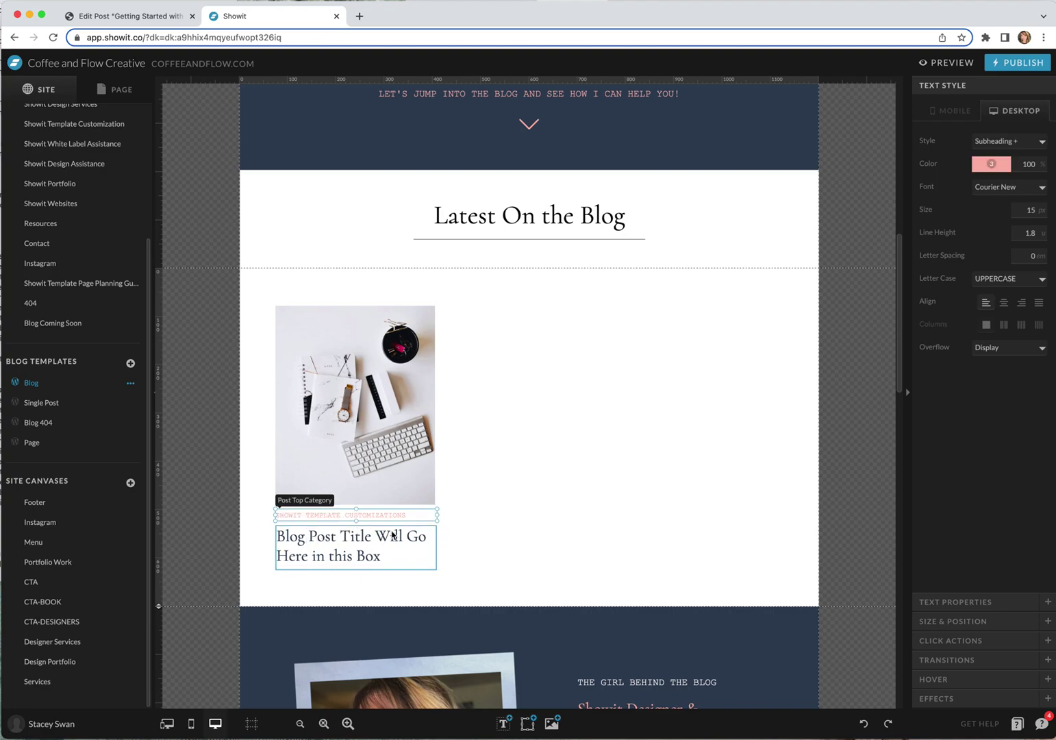
pyautogui.click(404, 452)
pyautogui.click(547, 486)
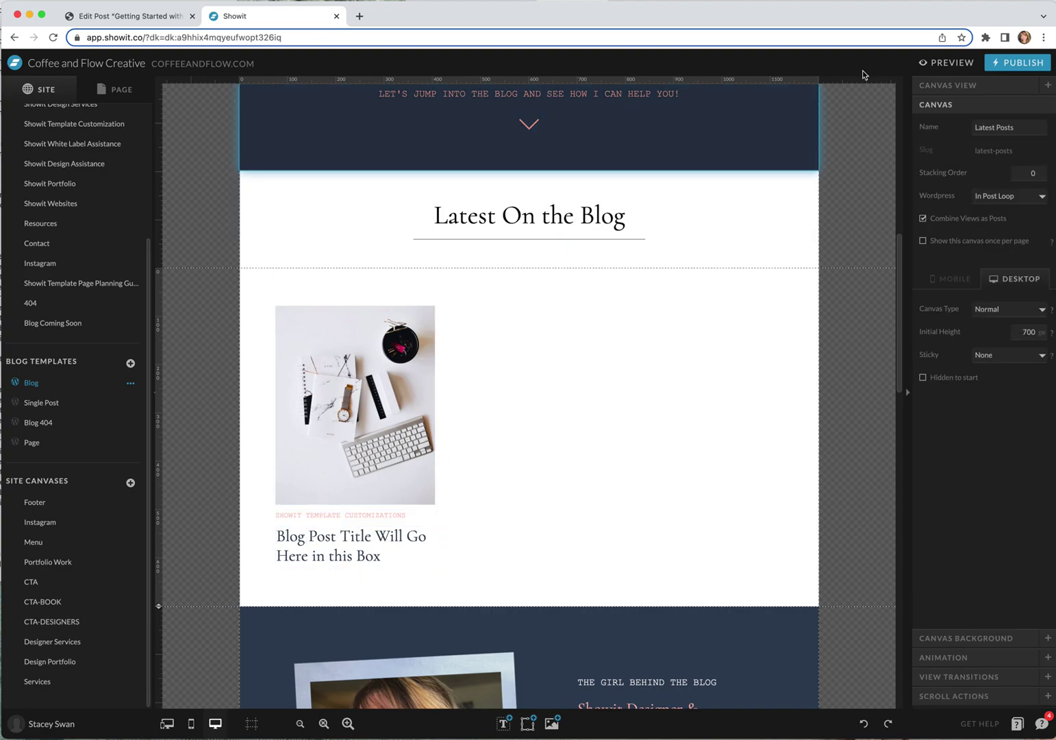
pyautogui.click(949, 63)
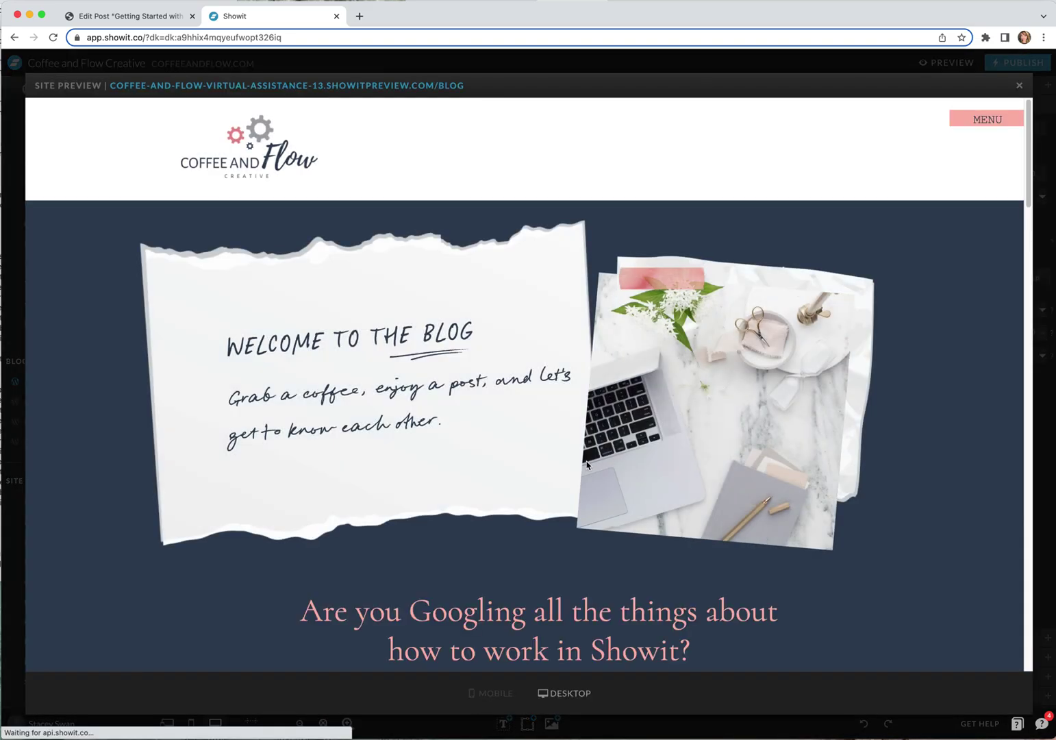
# Scroll through the Blog page preview, then close it to return to the editor
pyautogui.scroll(-5, 578, 466)
pyautogui.scroll(-8, 589, 464)
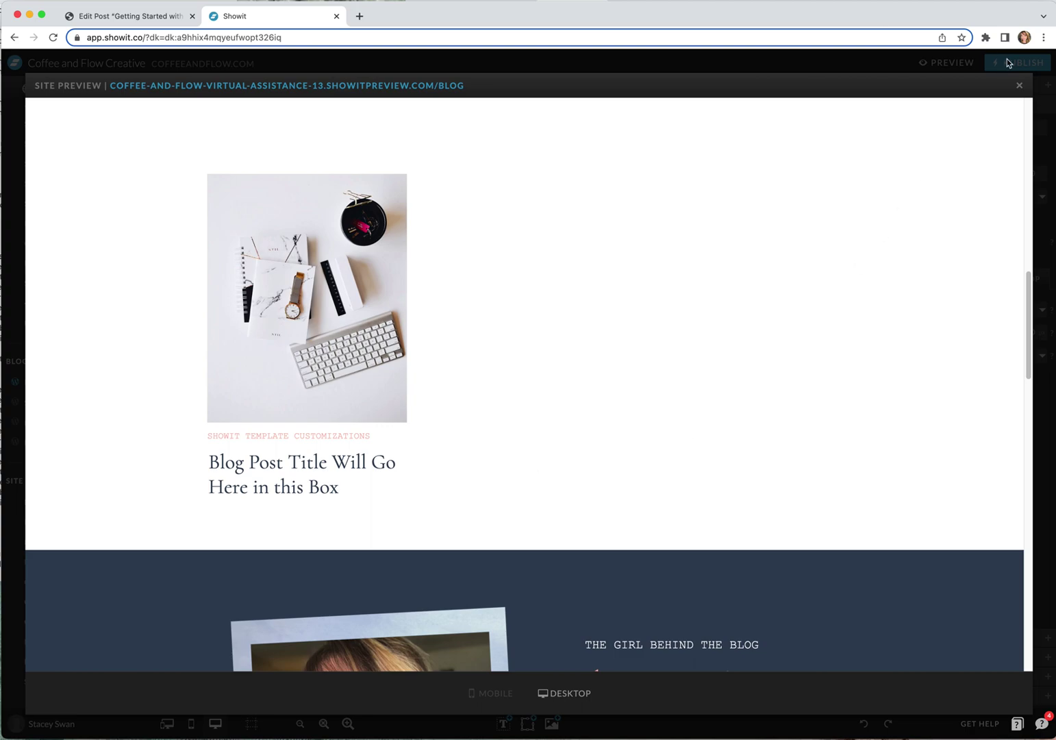
pyautogui.click(1019, 85)
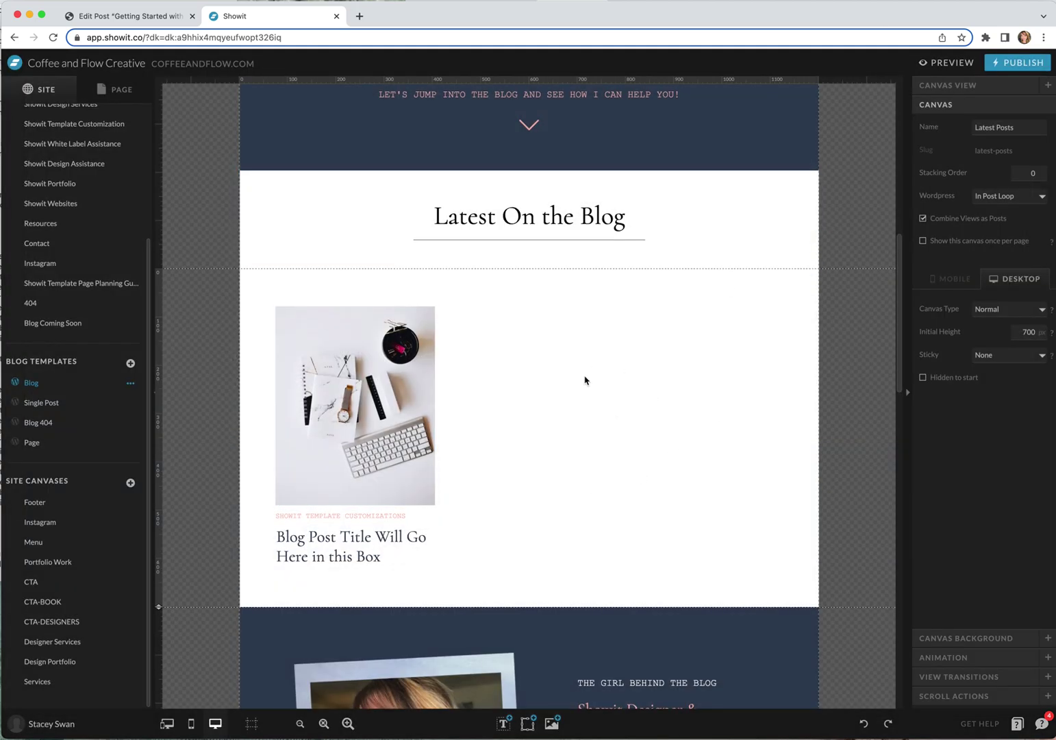
pyautogui.scroll(2, 568, 438)
# Load coffeeandflow.com/blog in a new tab and scroll to Latest On the Blog
pyautogui.click(359, 16)
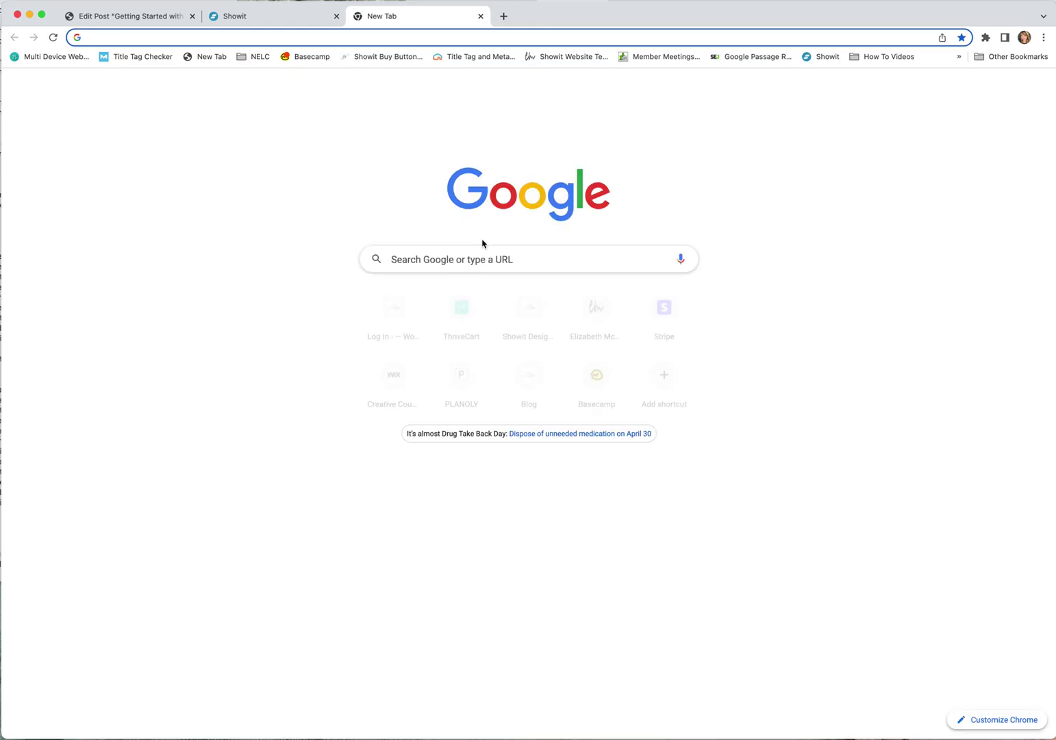
pyautogui.write('coffeeandflow.com/blog')
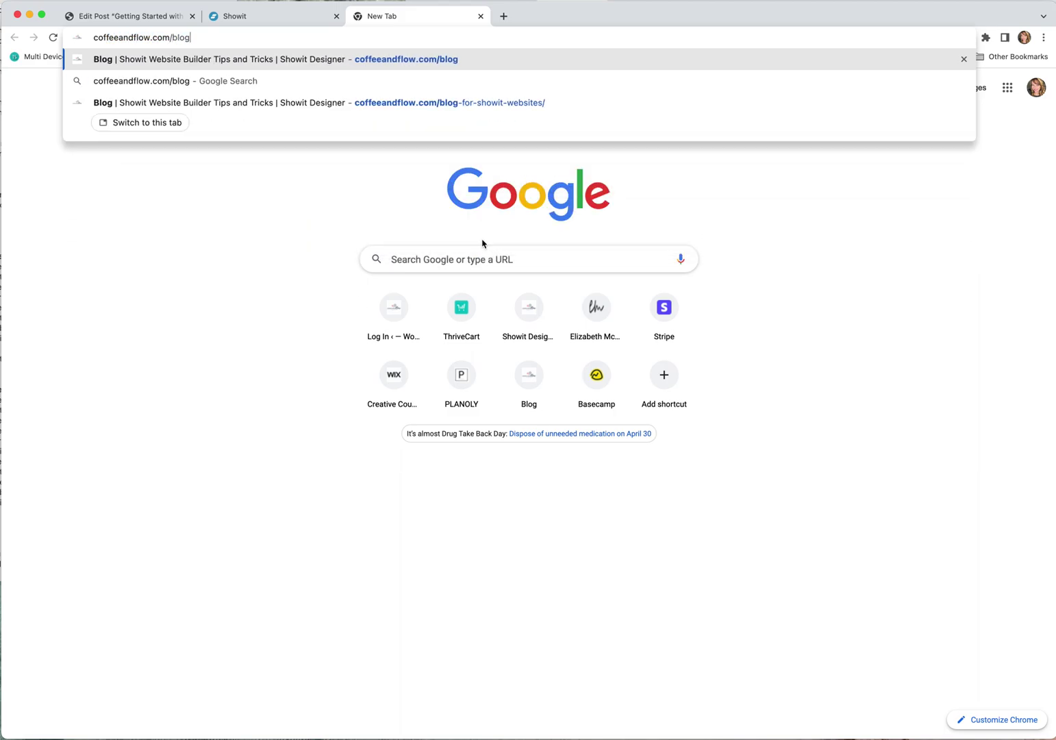
pyautogui.press('Return')
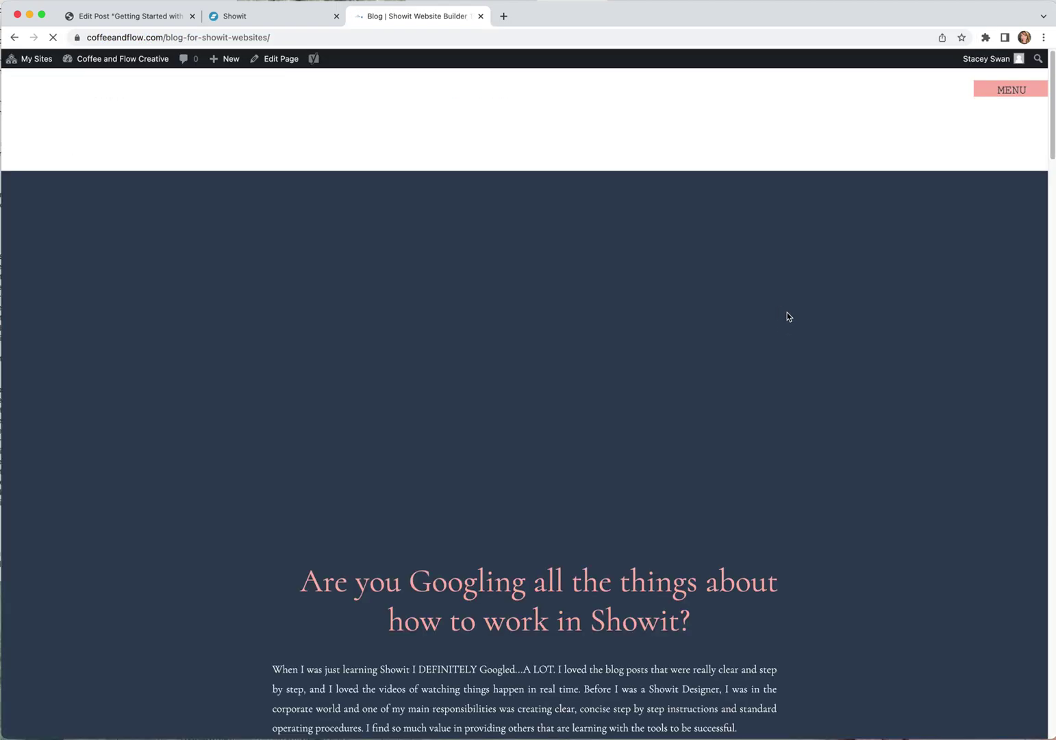
pyautogui.scroll(-12, 863, 410)
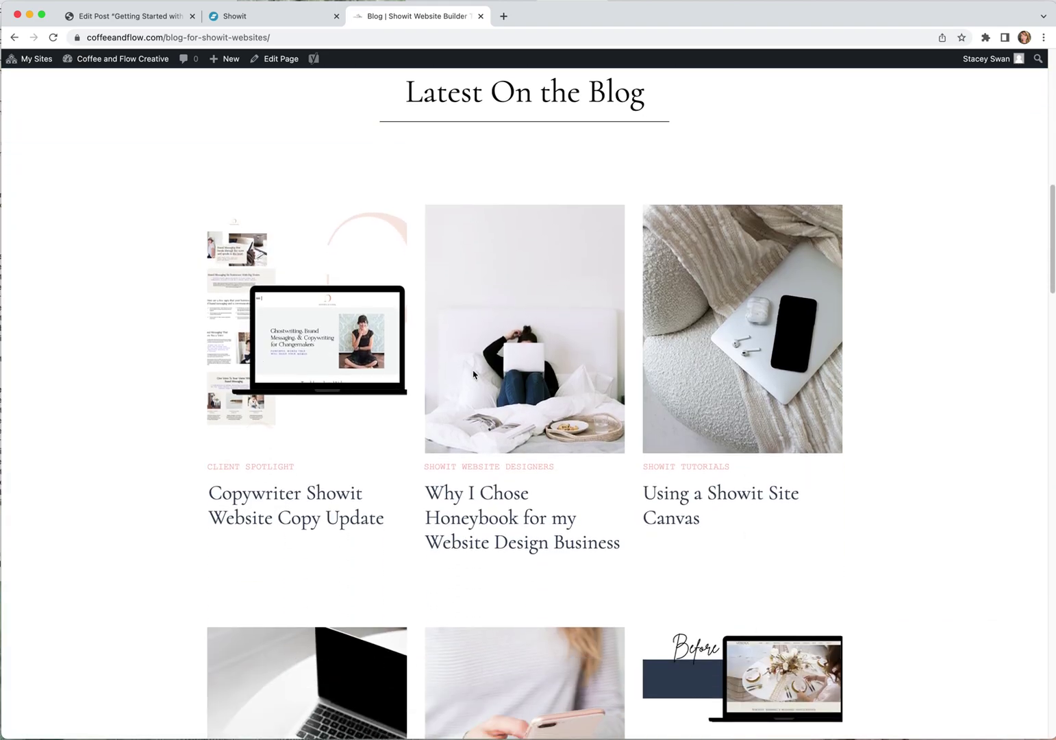
# Compare Showit's post title and category placeholders with the live blog's real posts
pyautogui.click(267, 24)
pyautogui.click(335, 635)
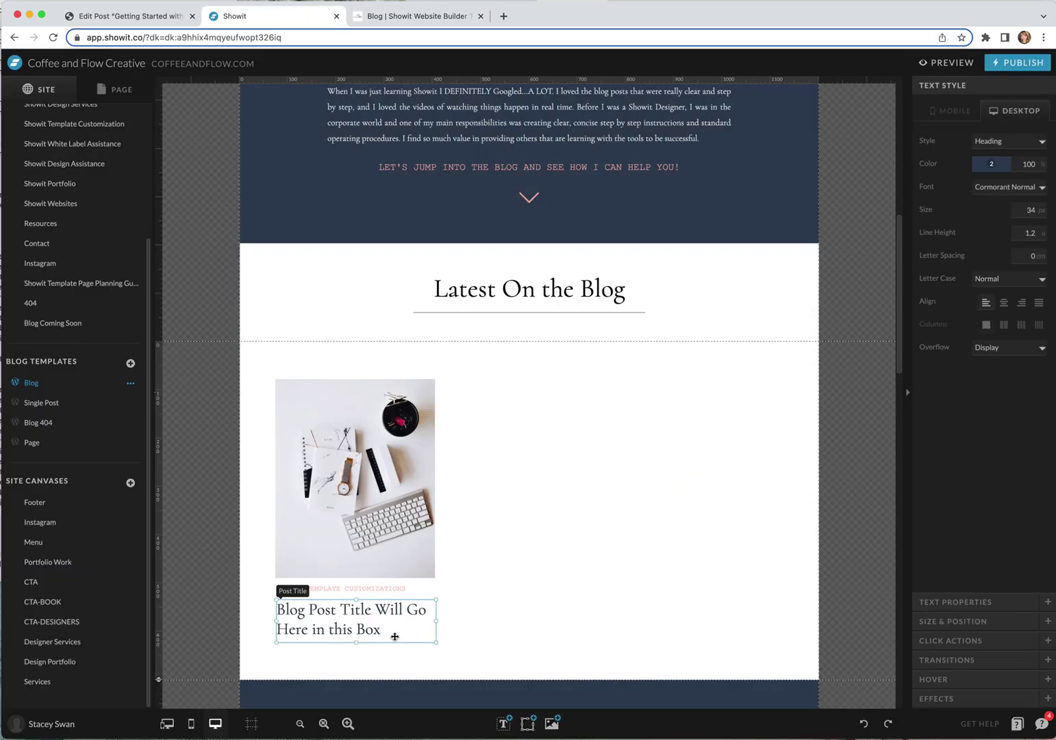
pyautogui.click(268, 590)
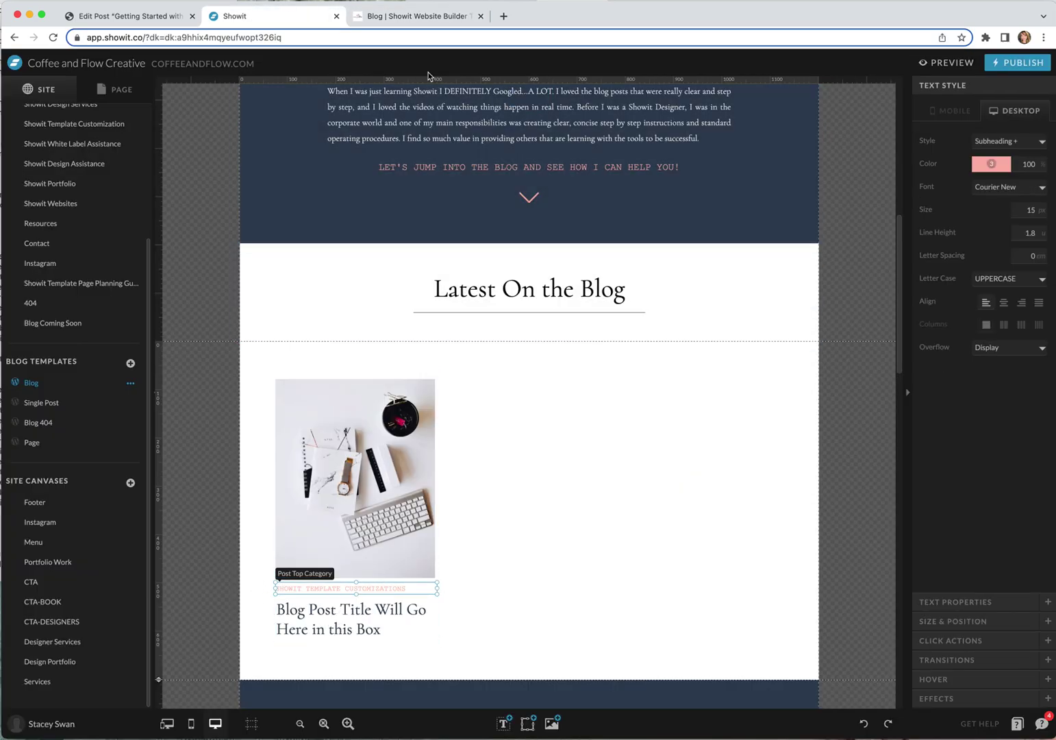
pyautogui.click(418, 16)
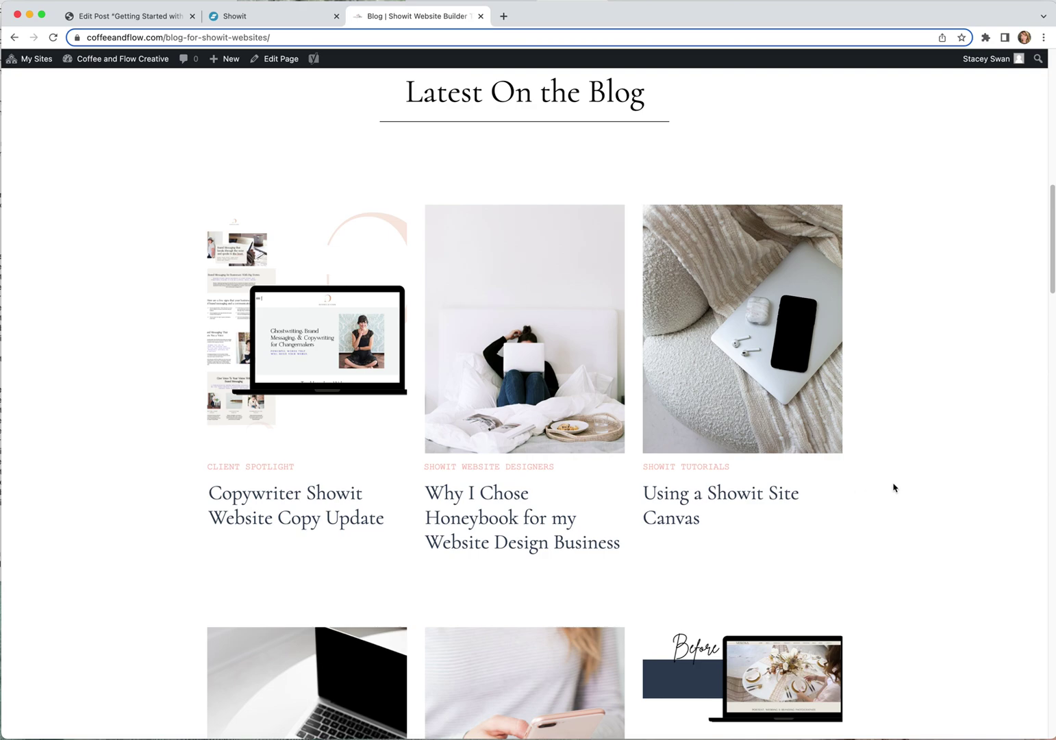
# Cycle the Latest Posts canvas through Views 1–3, then return to the live blog
pyautogui.click(264, 23)
pyautogui.click(564, 466)
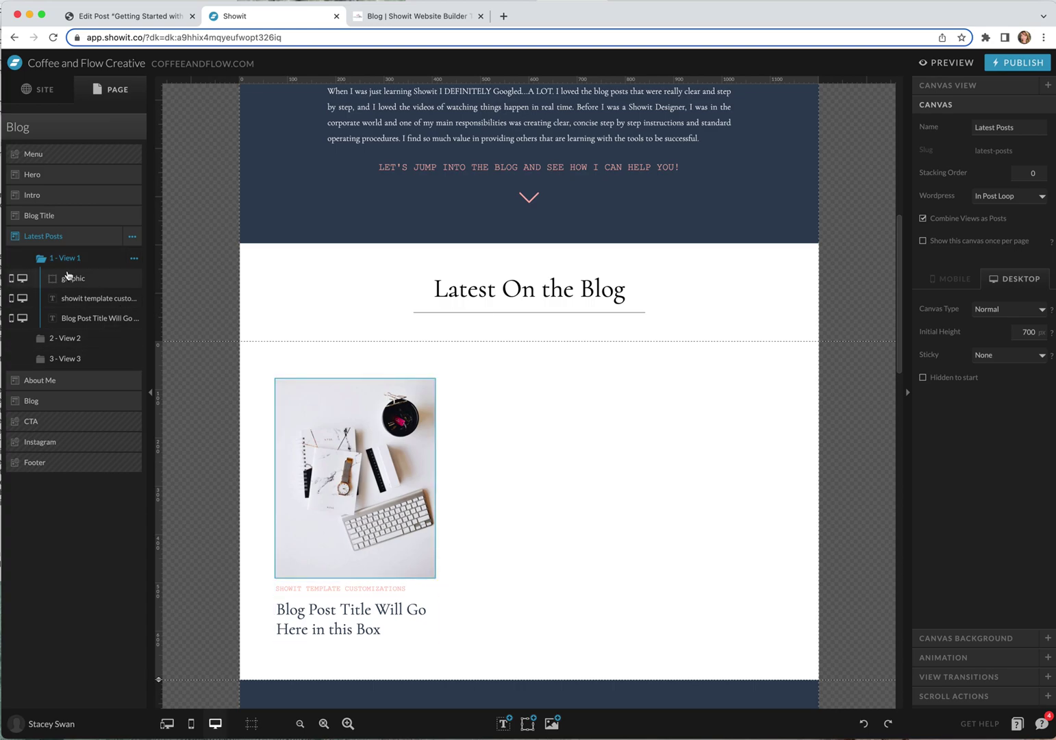
pyautogui.click(89, 339)
pyautogui.click(82, 359)
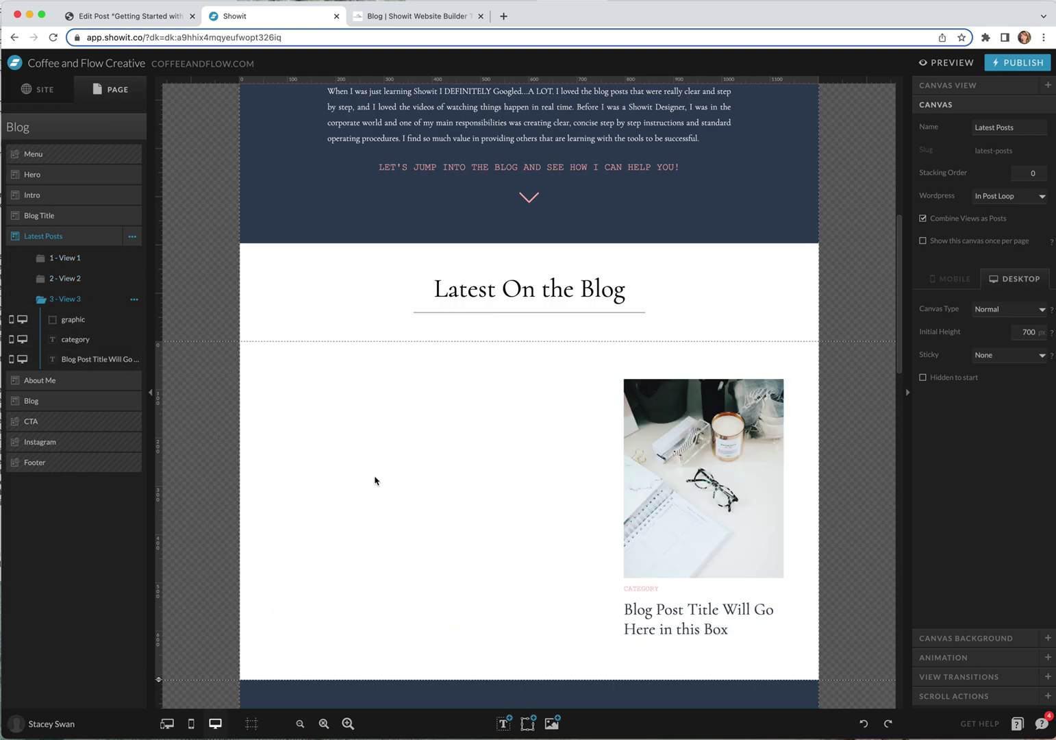
pyautogui.click(65, 259)
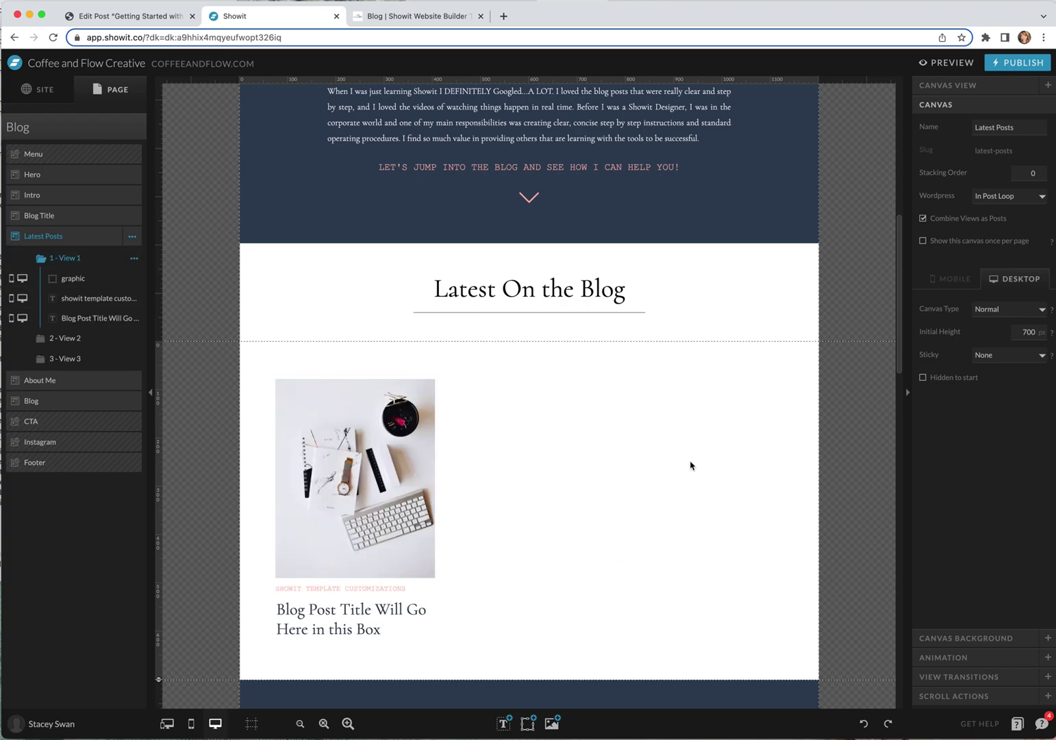
pyautogui.click(406, 15)
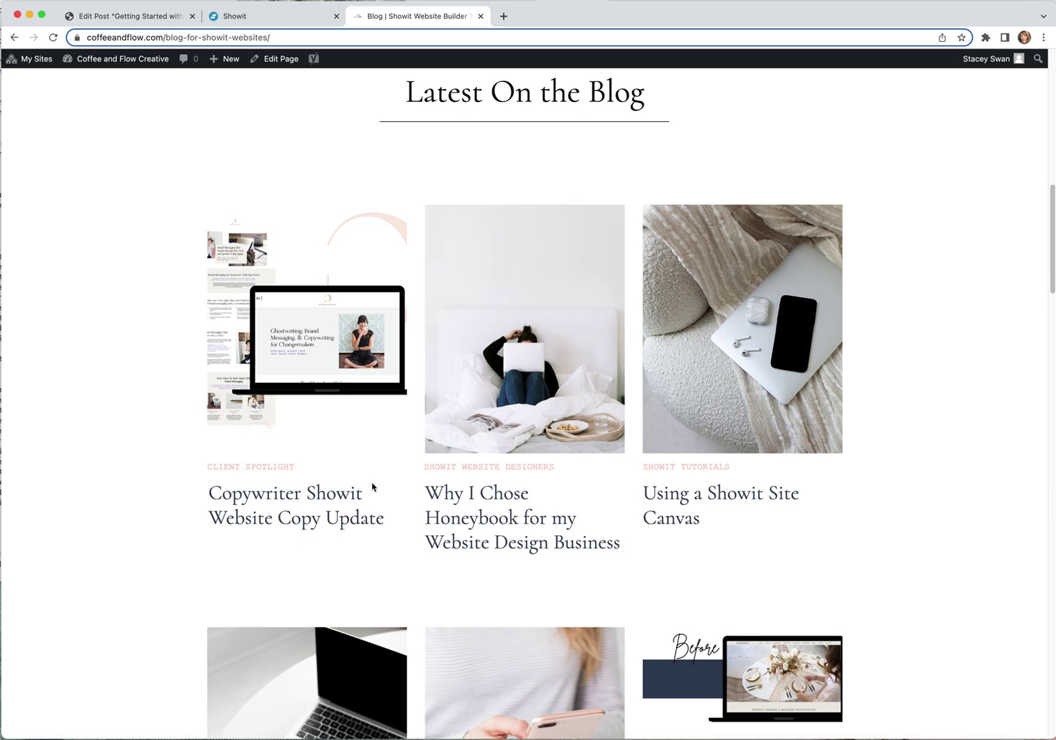
pyautogui.scroll(-3, 651, 301)
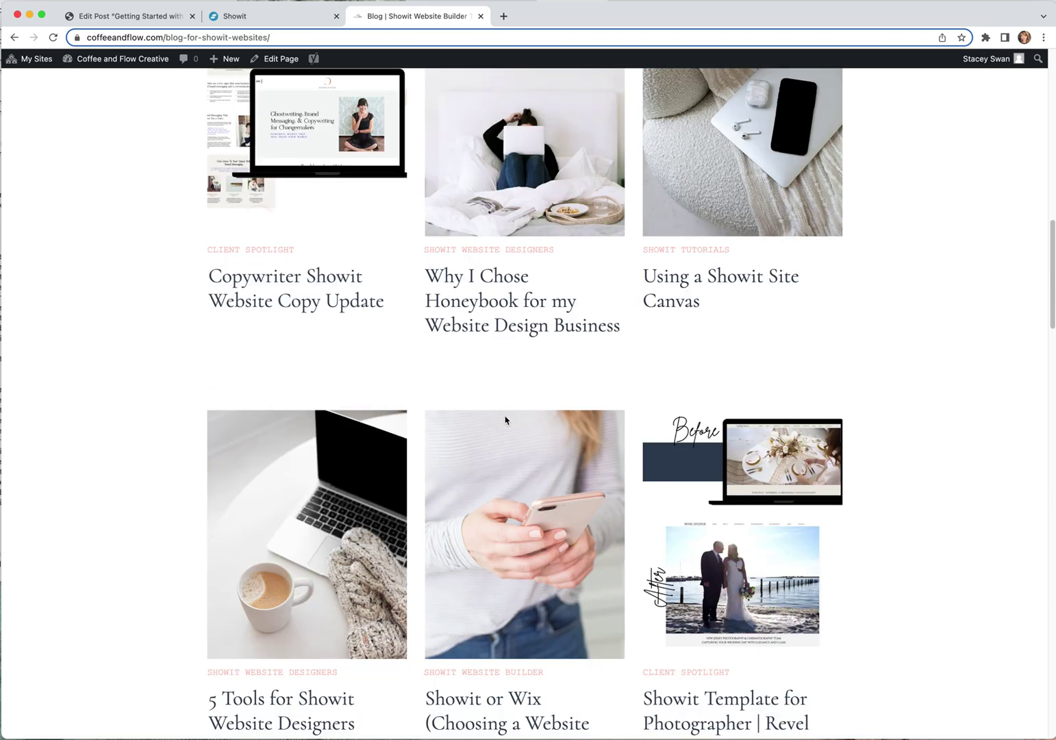
pyautogui.scroll(-5, 288, 342)
pyautogui.scroll(-4, 514, 550)
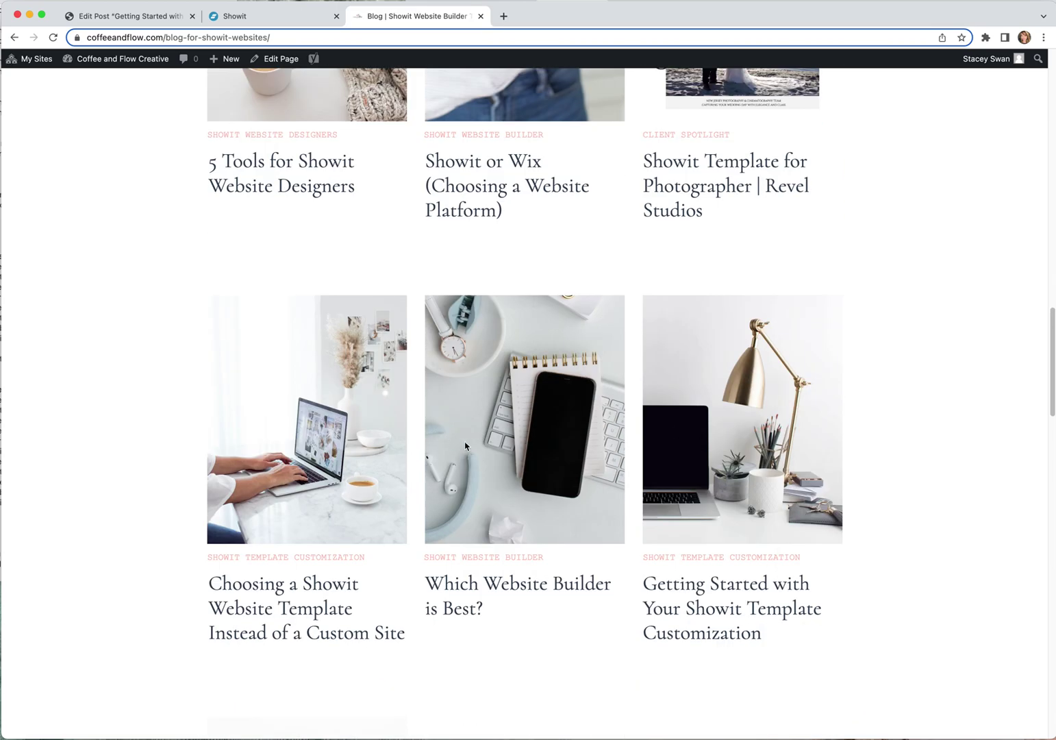
pyautogui.scroll(-2, 472, 447)
pyautogui.scroll(12, 472, 446)
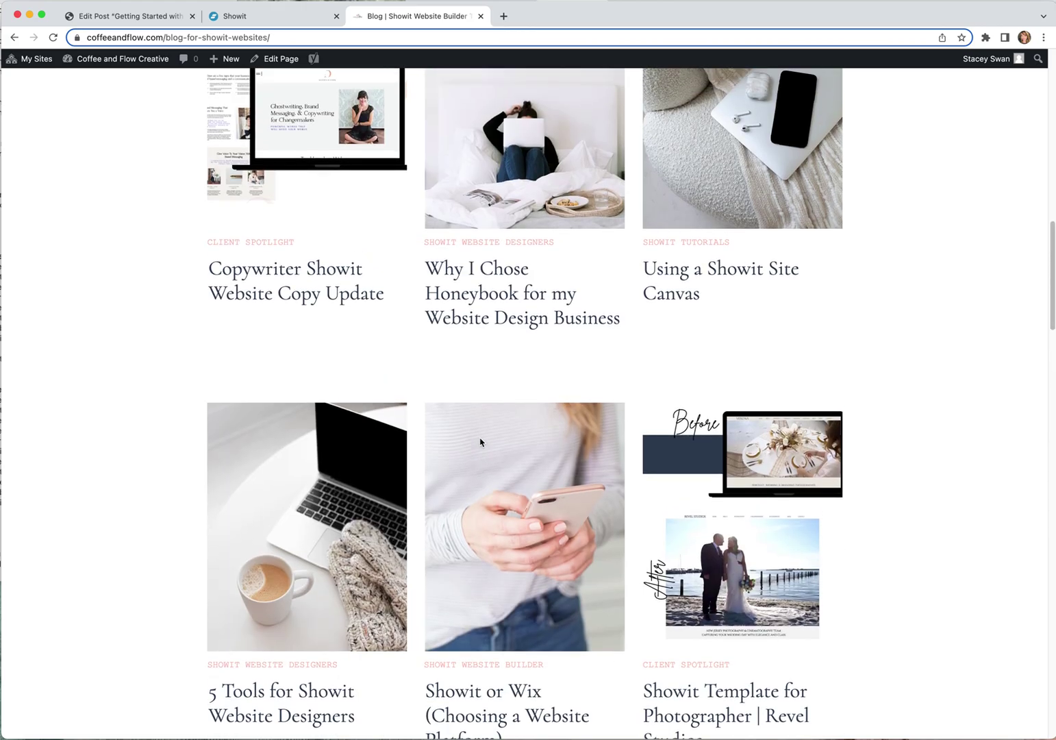
pyautogui.click(254, 17)
# Select the category and Blog Post Title placeholders in Latest Posts, then revisit the live blog
pyautogui.scroll(-8, 688, 427)
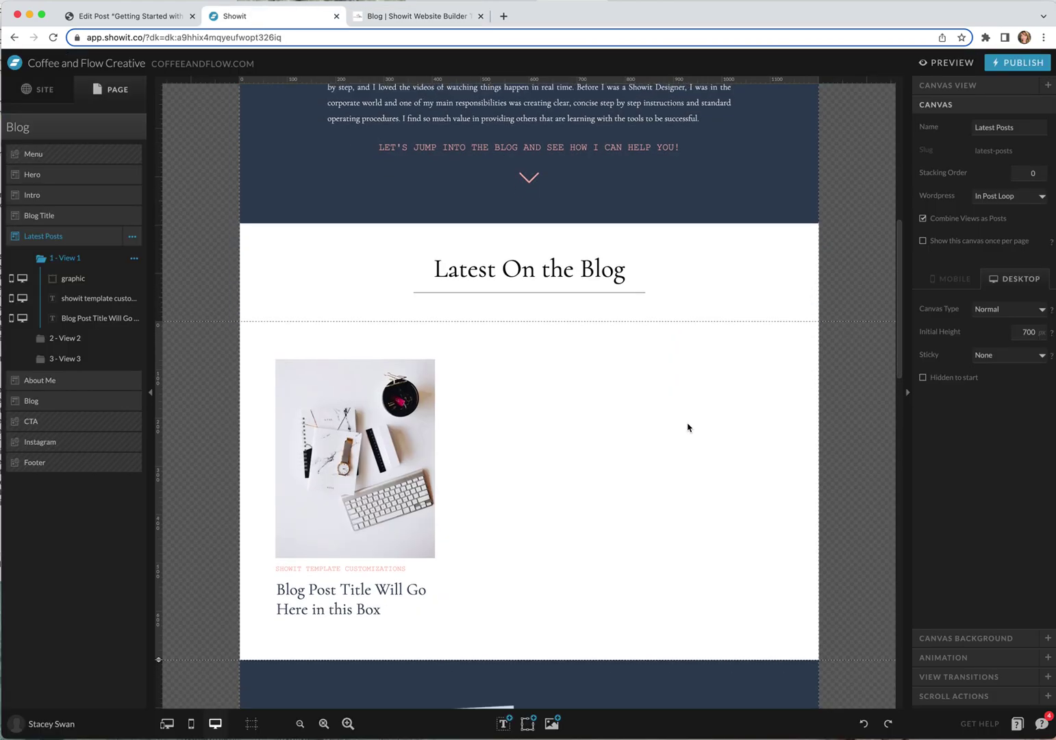
pyautogui.scroll(-5, 687, 427)
pyautogui.scroll(10, 688, 427)
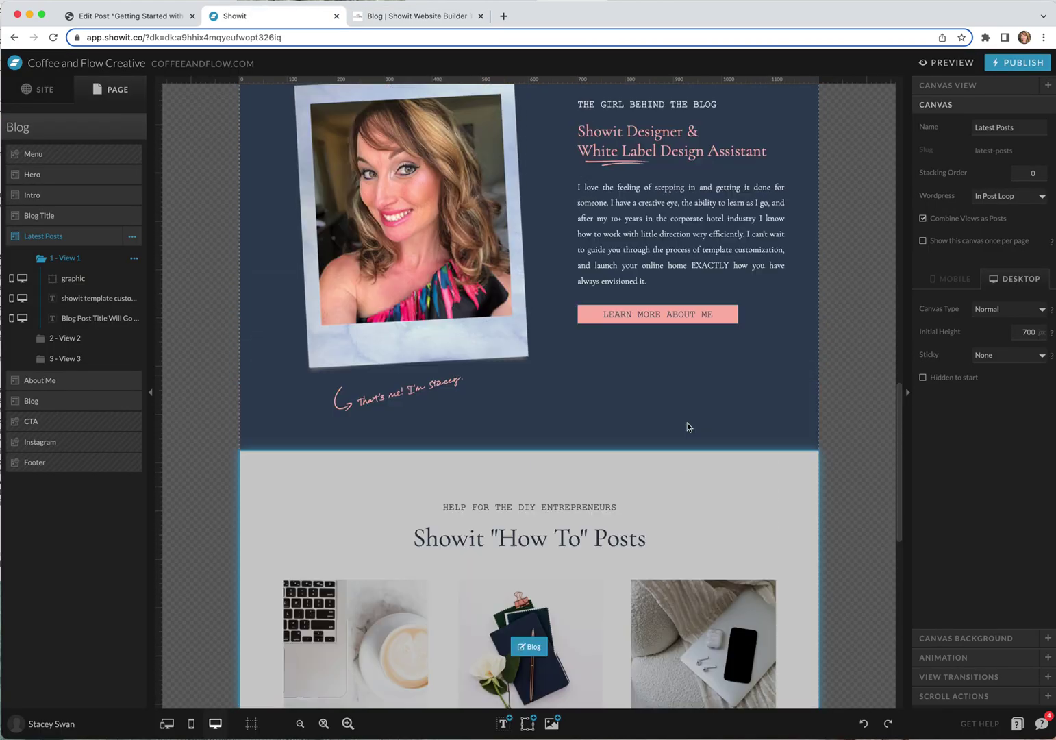
pyautogui.scroll(4, 689, 427)
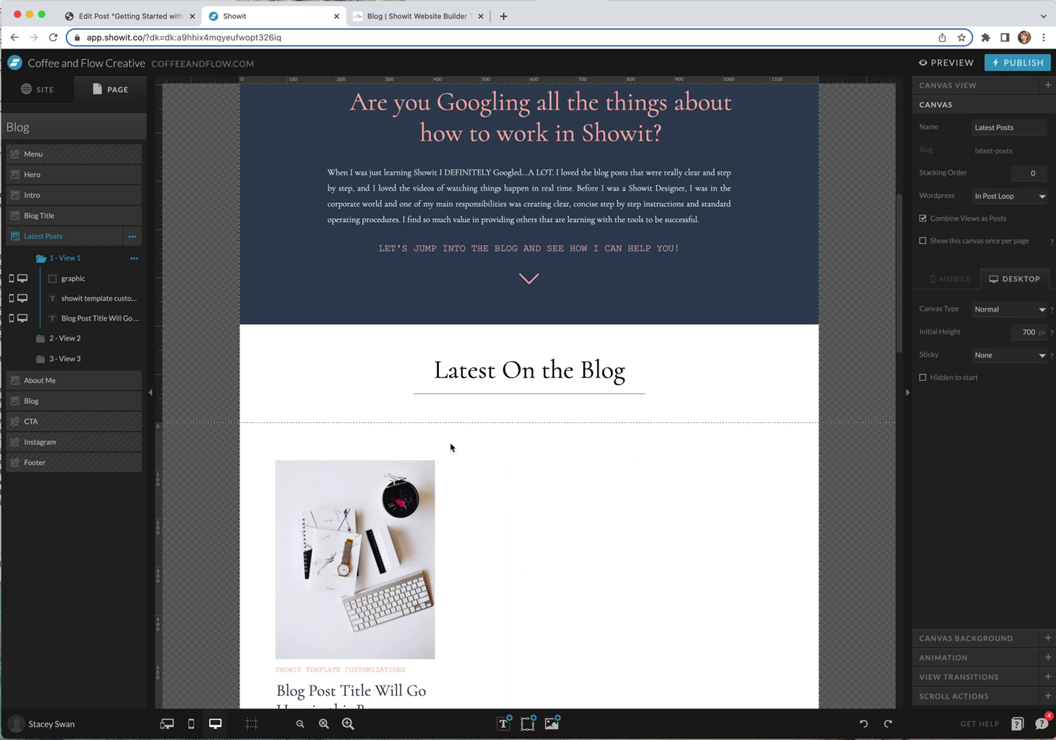
pyautogui.click(379, 669)
pyautogui.click(300, 688)
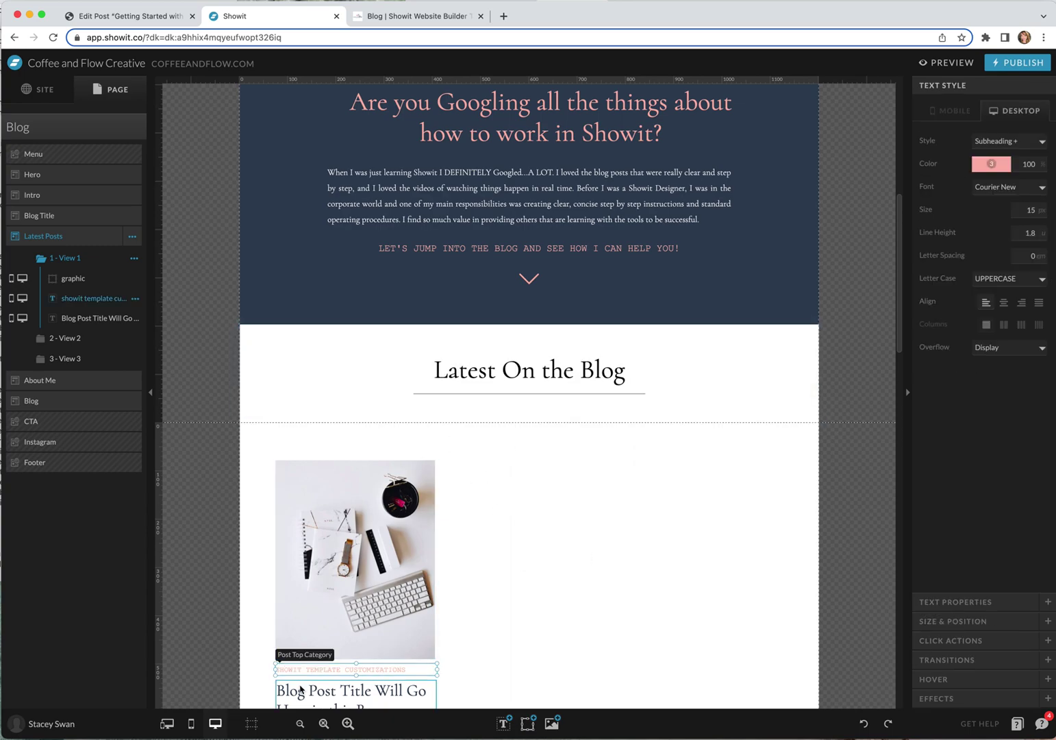
pyautogui.click(403, 21)
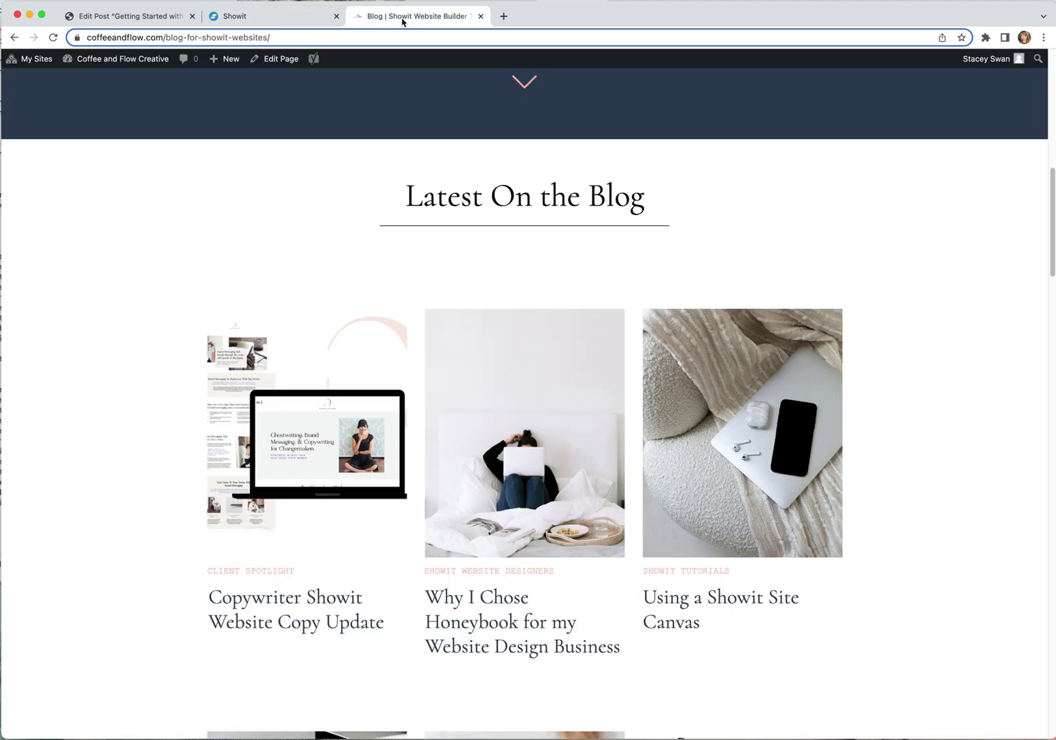
pyautogui.click(289, 603)
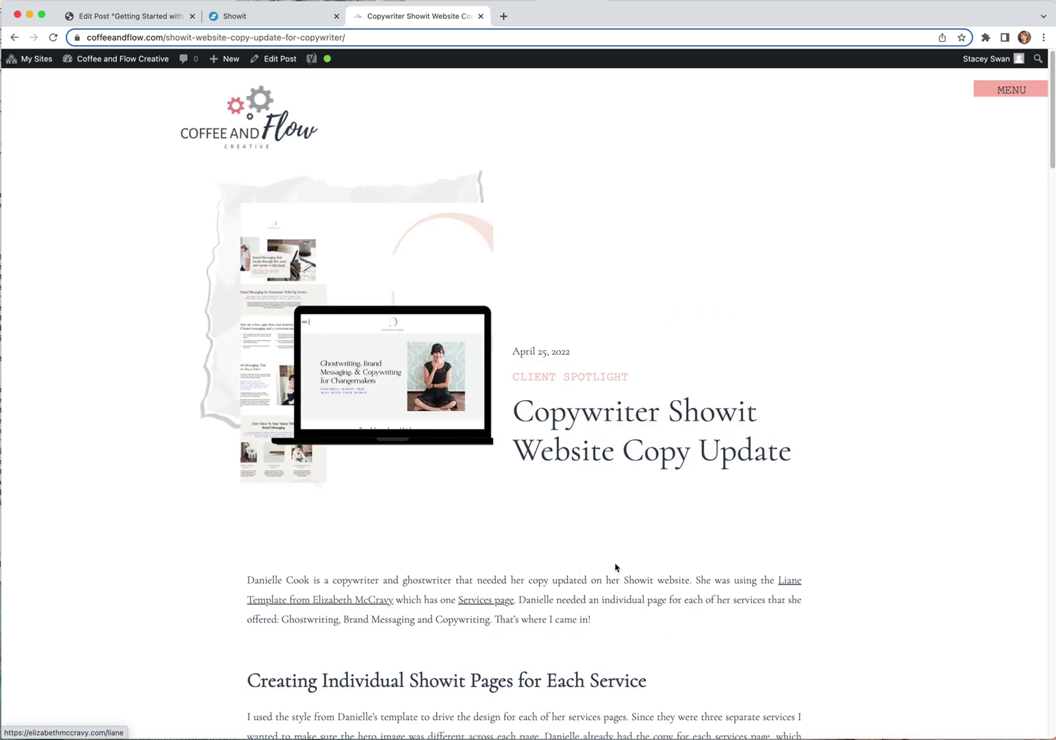
pyautogui.scroll(-6, 881, 507)
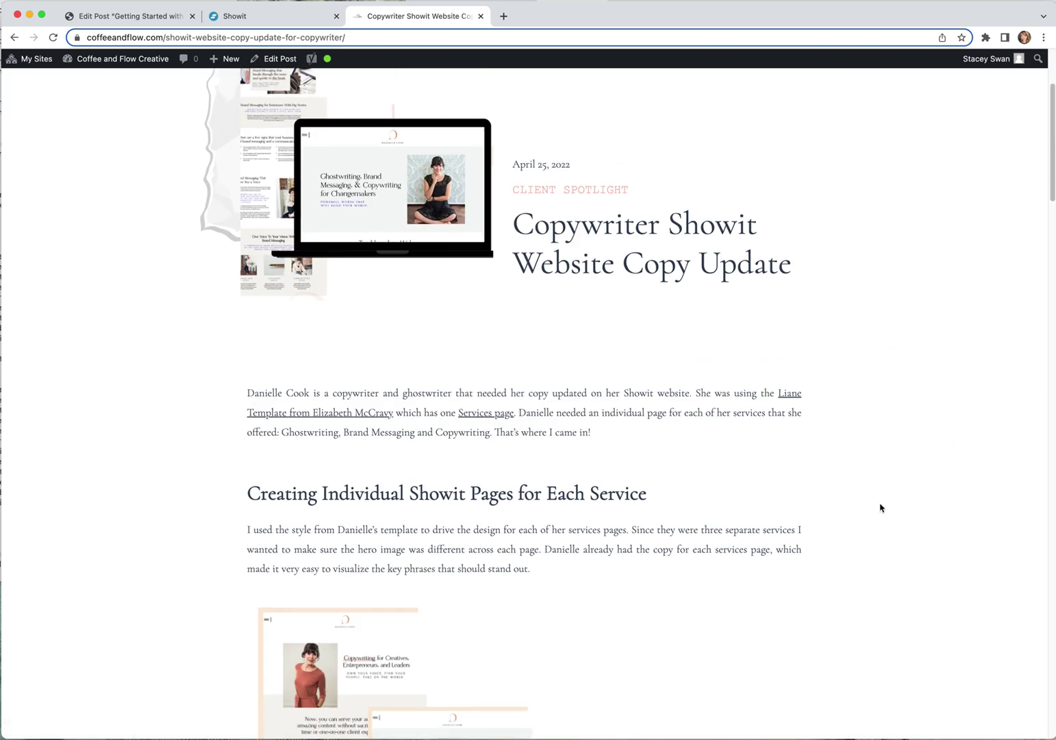
pyautogui.scroll(-2, 510, 337)
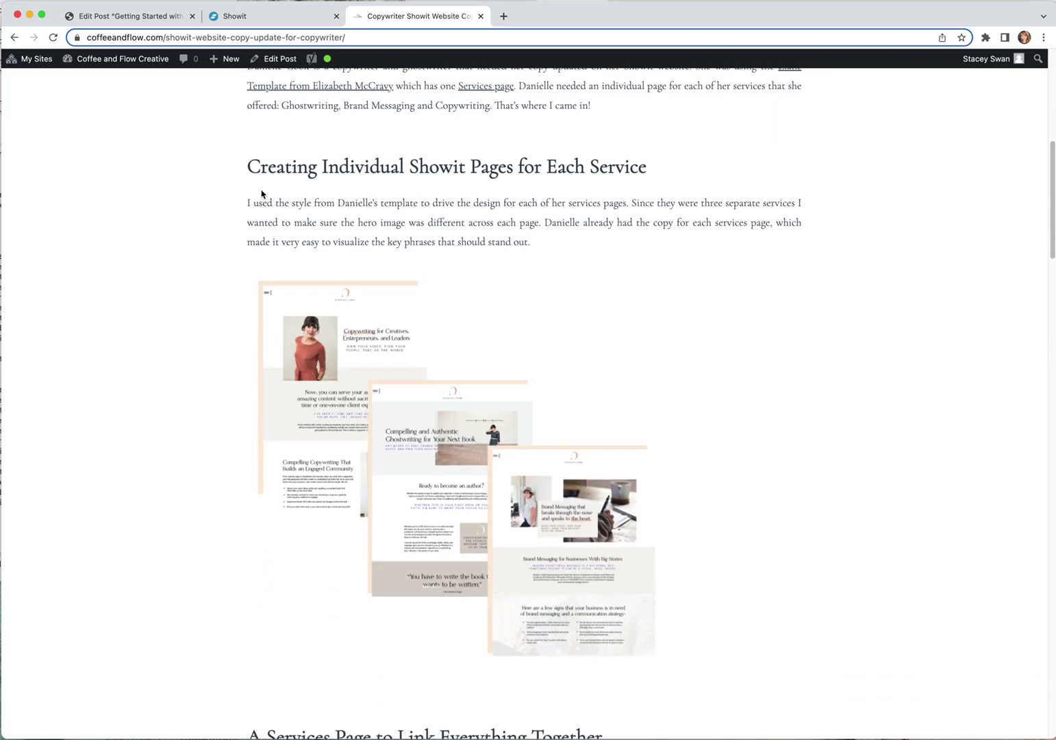
pyautogui.scroll(-4, 411, 342)
pyautogui.scroll(-16, 598, 486)
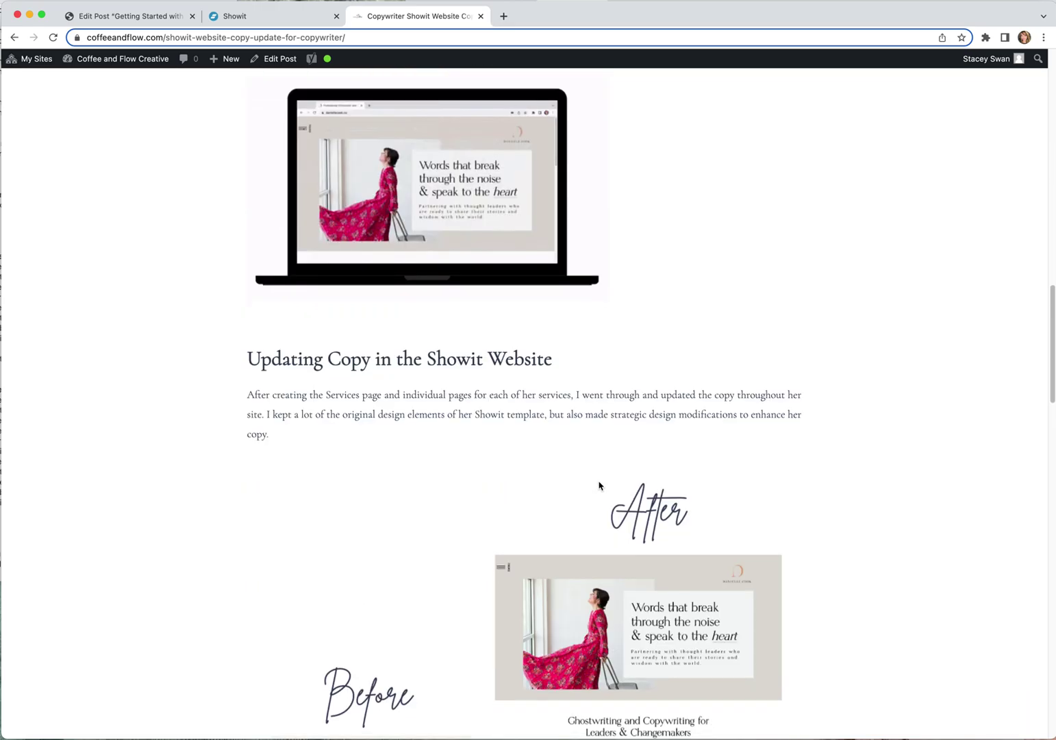
pyautogui.scroll(-14, 600, 485)
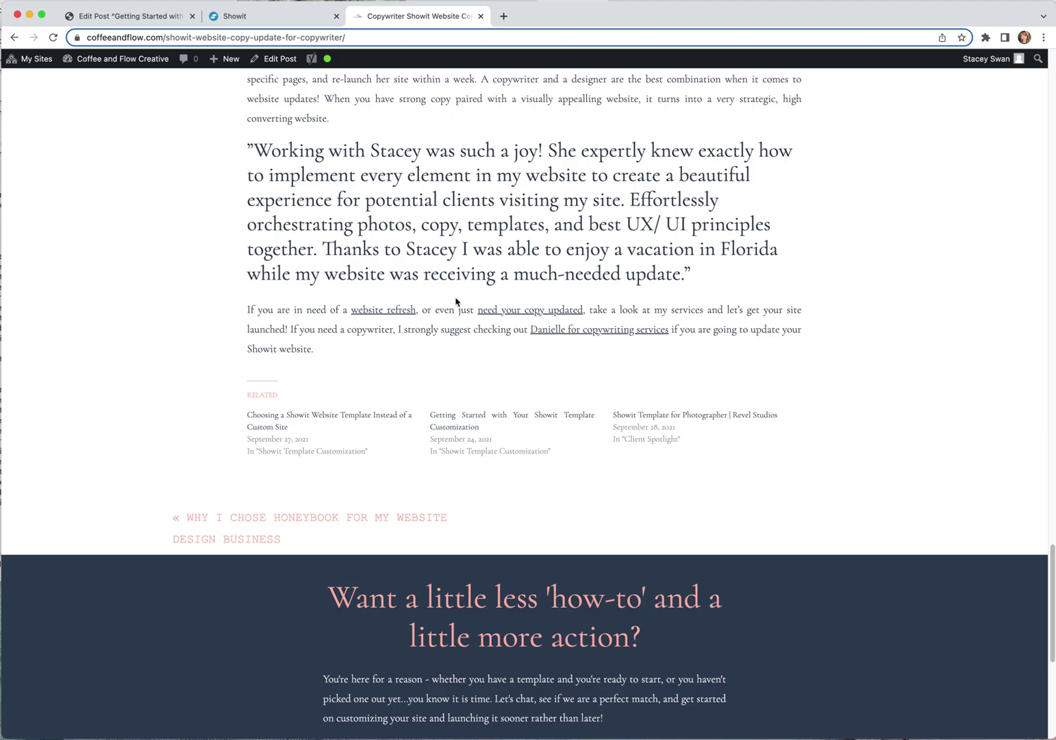
pyautogui.scroll(16, 459, 305)
pyautogui.scroll(20, 462, 312)
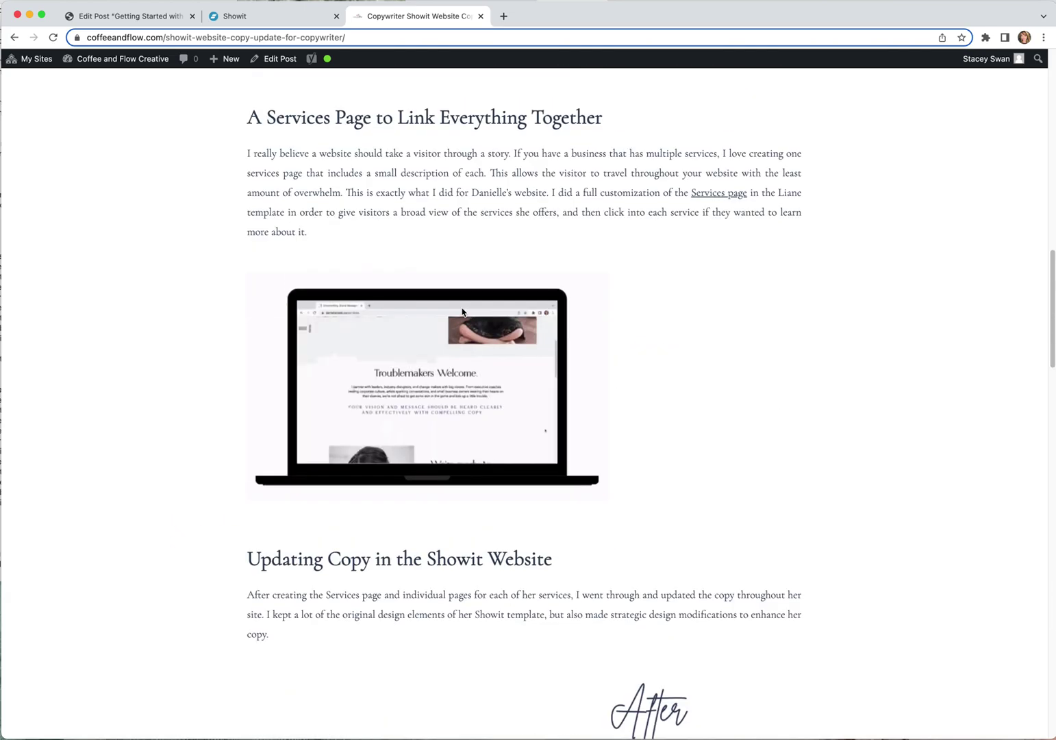
# Open the Single Post template, select its Post Content placeholder, then return to the live post
pyautogui.click(249, 18)
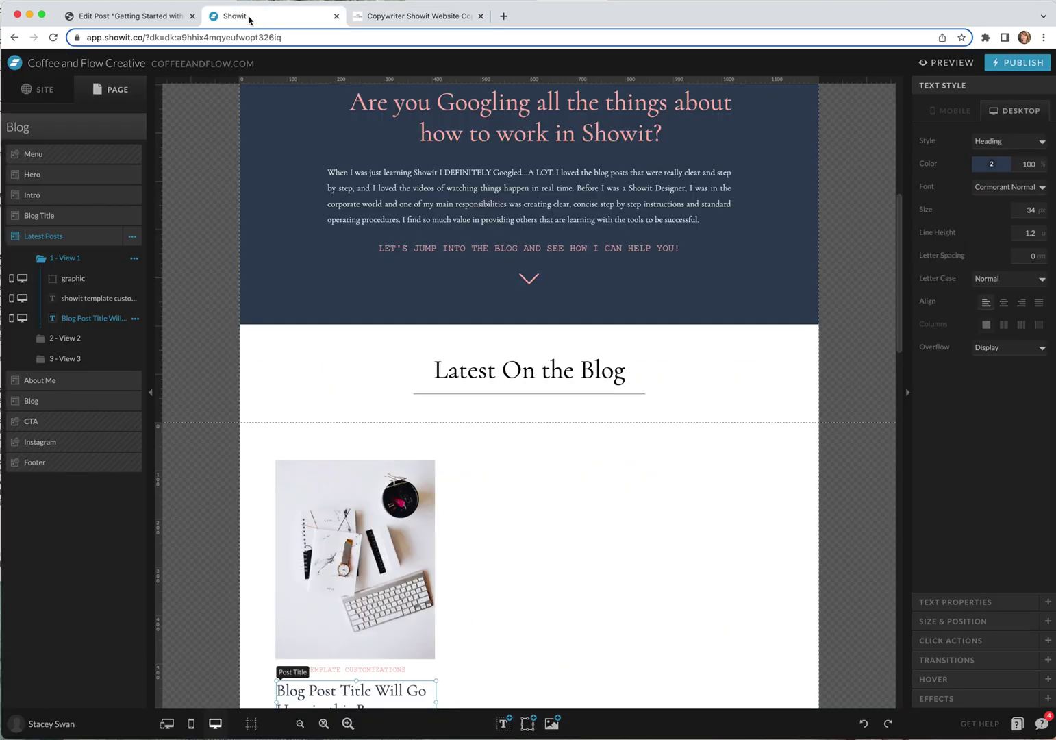
pyautogui.click(38, 96)
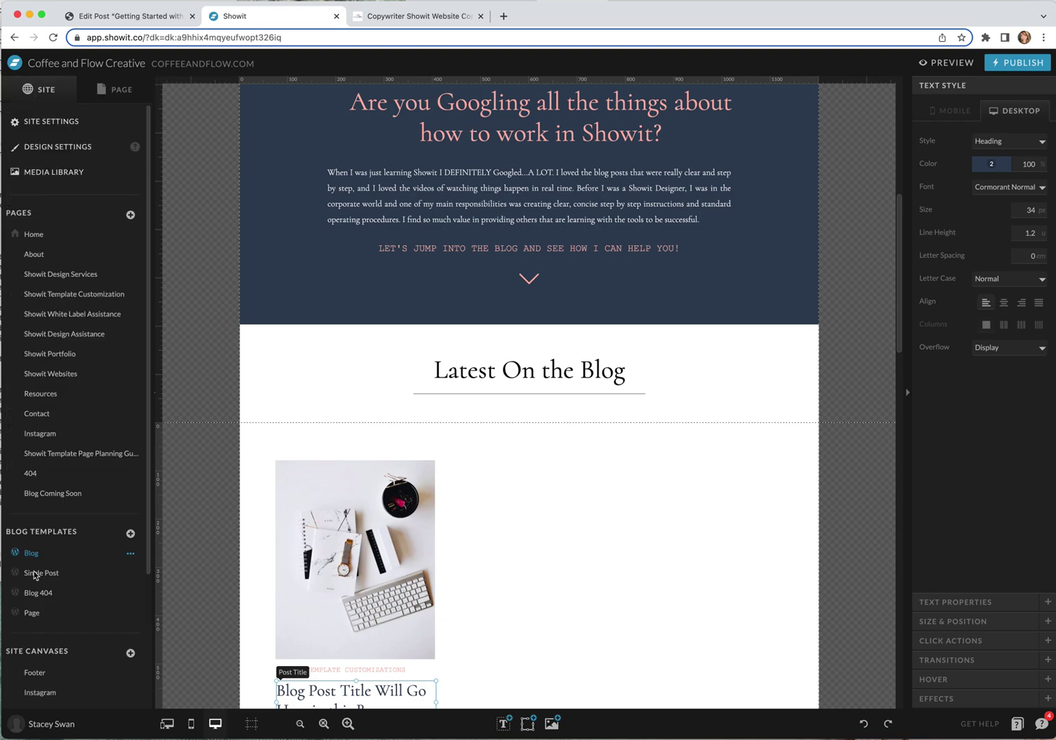
pyautogui.click(62, 574)
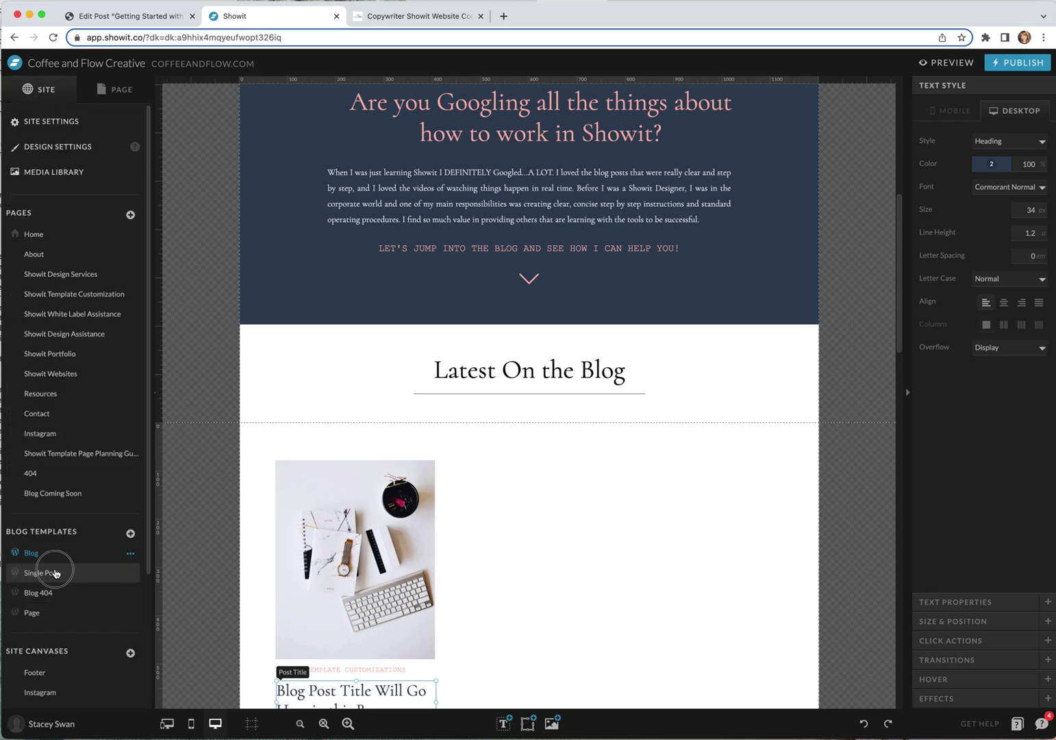
pyautogui.scroll(5, 598, 442)
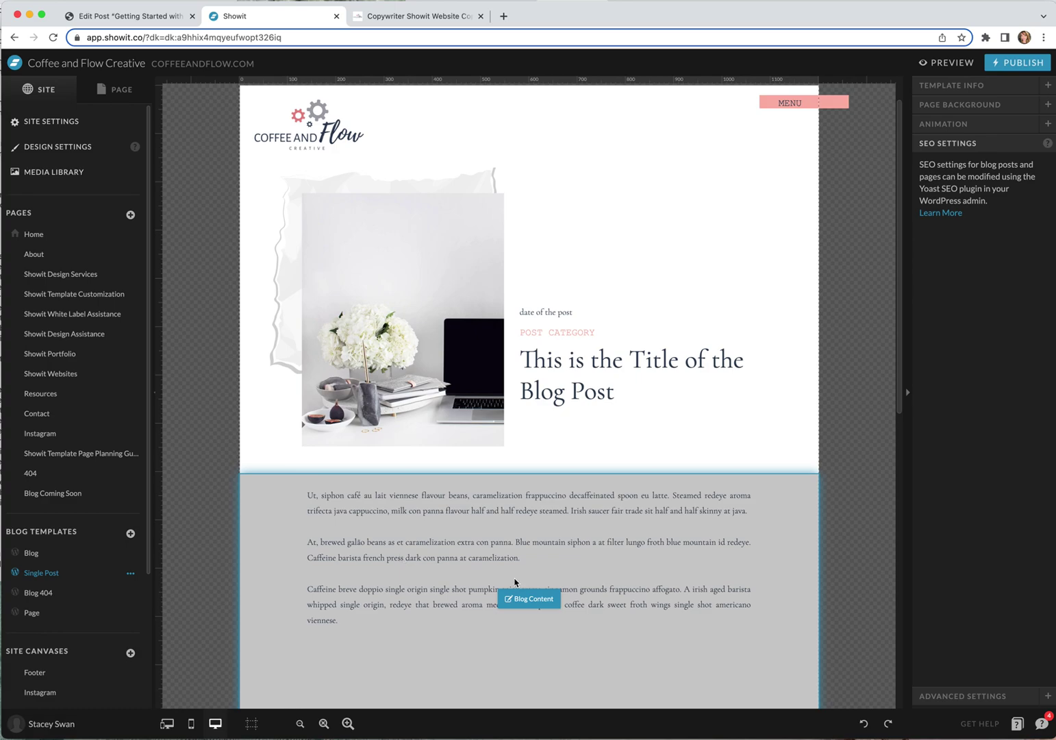
pyautogui.click(574, 525)
pyautogui.click(559, 516)
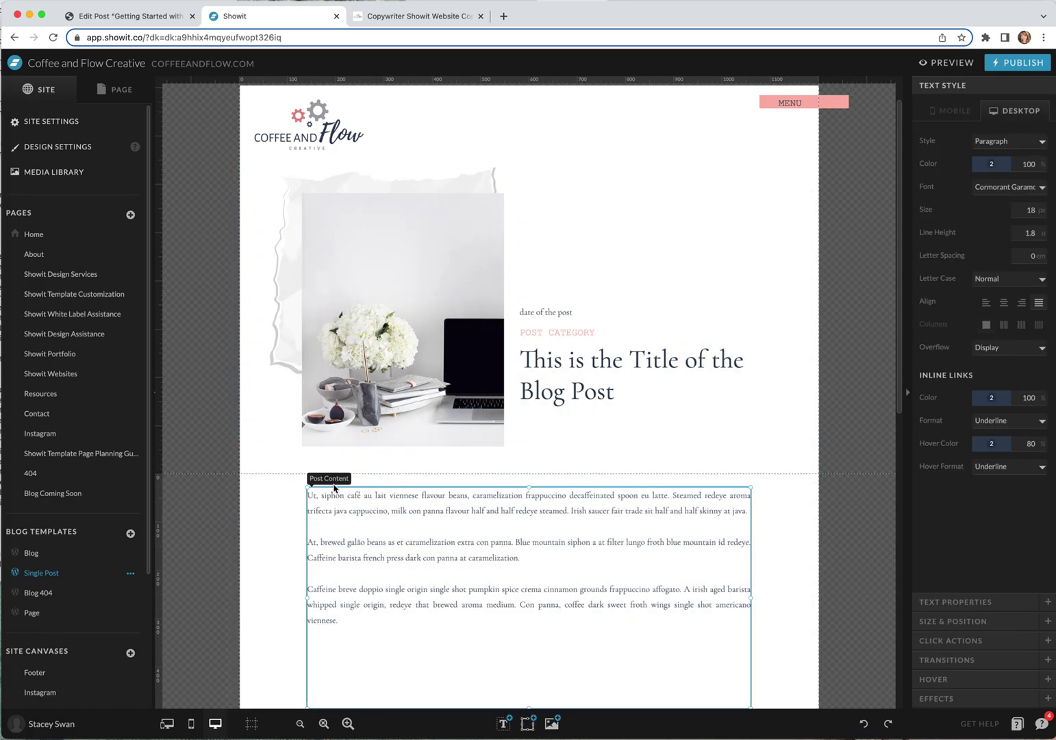
pyautogui.click(420, 16)
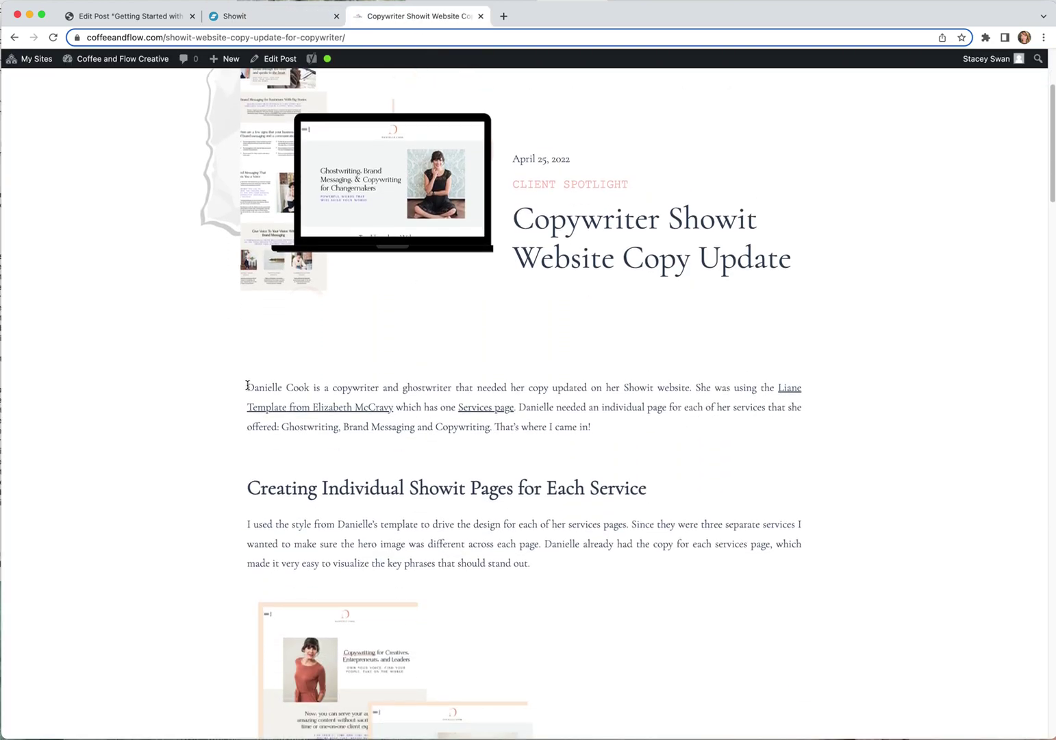
# Highlight the live post's paragraphs and date, visit Client Spotlight and go back
pyautogui.moveTo(251, 386); pyautogui.dragTo(585, 663)
pyautogui.click(696, 480)
pyautogui.scroll(3, 483, 329)
pyautogui.scroll(2, 485, 342)
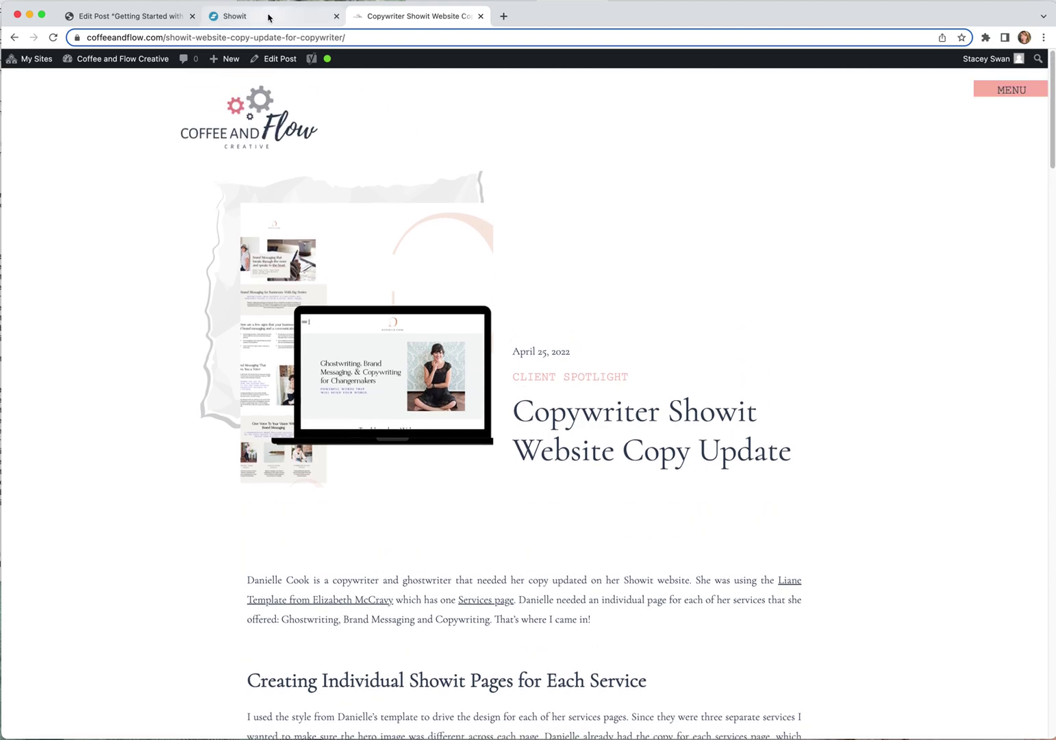
pyautogui.moveTo(527, 351); pyautogui.dragTo(570, 352)
pyautogui.click(570, 376)
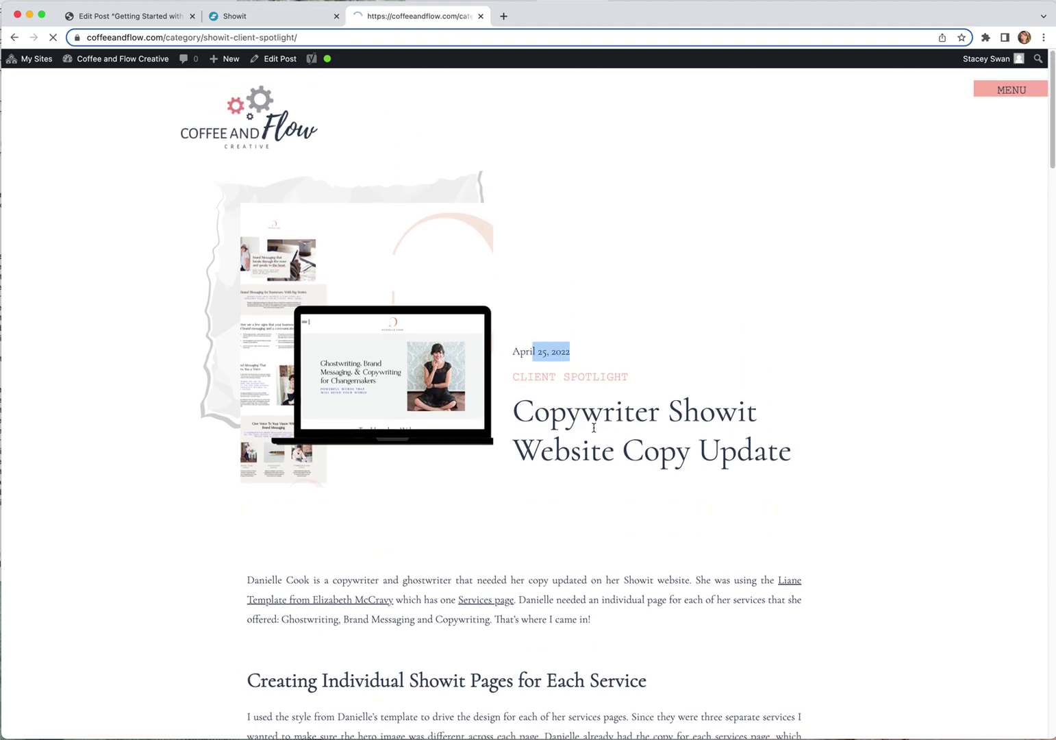
pyautogui.click(14, 37)
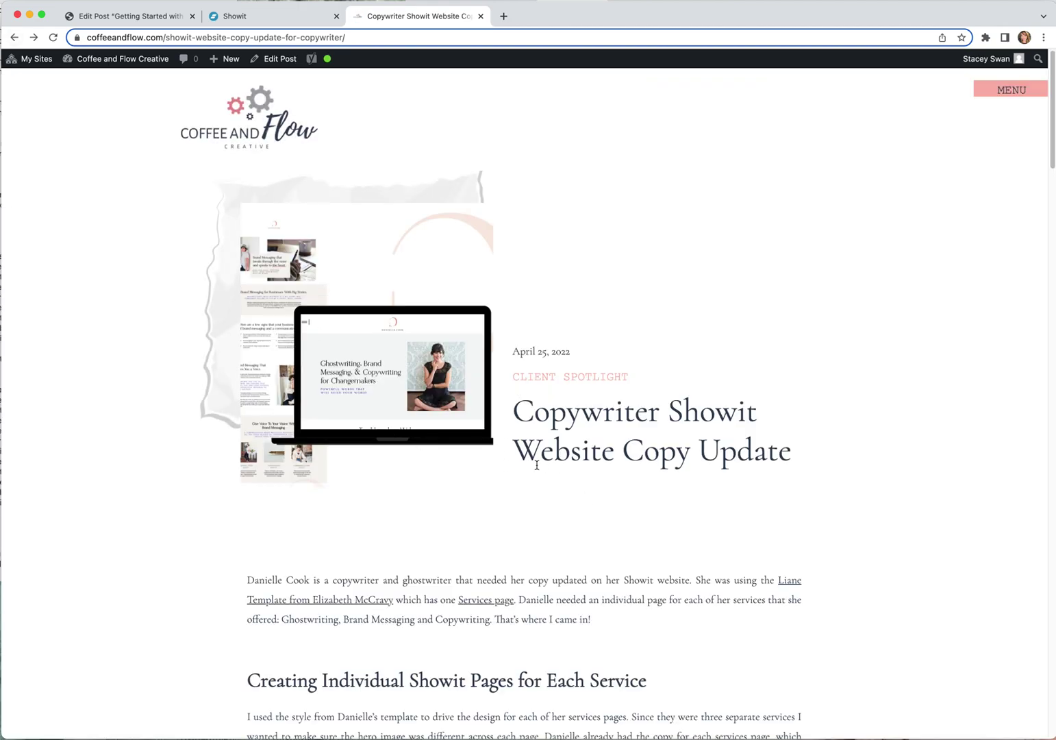
pyautogui.click(277, 16)
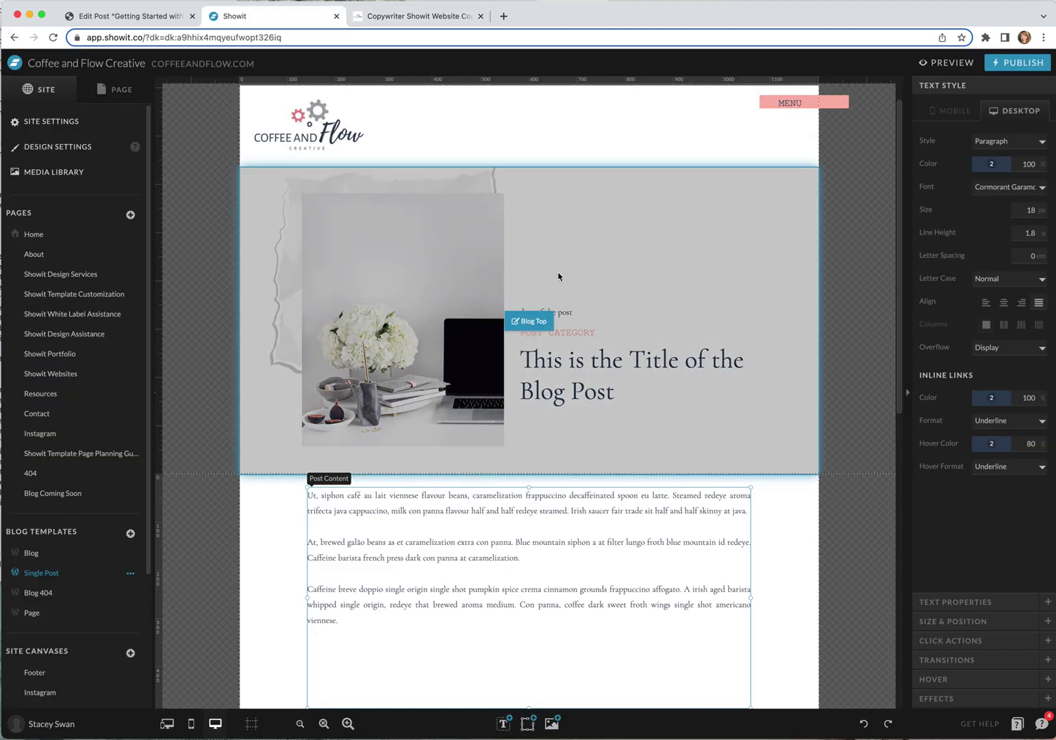
# Inspect the Single Post template's Post Date, Post Category, Post Title and featured image placeholders
pyautogui.click(560, 313)
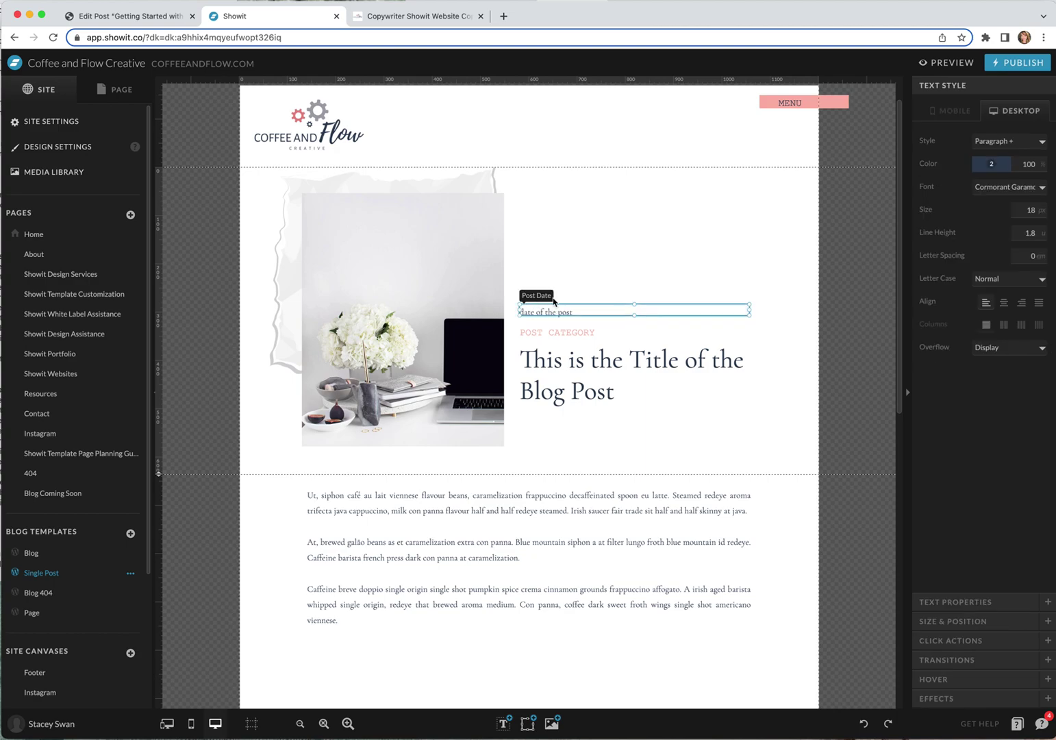
pyautogui.click(542, 333)
pyautogui.click(546, 358)
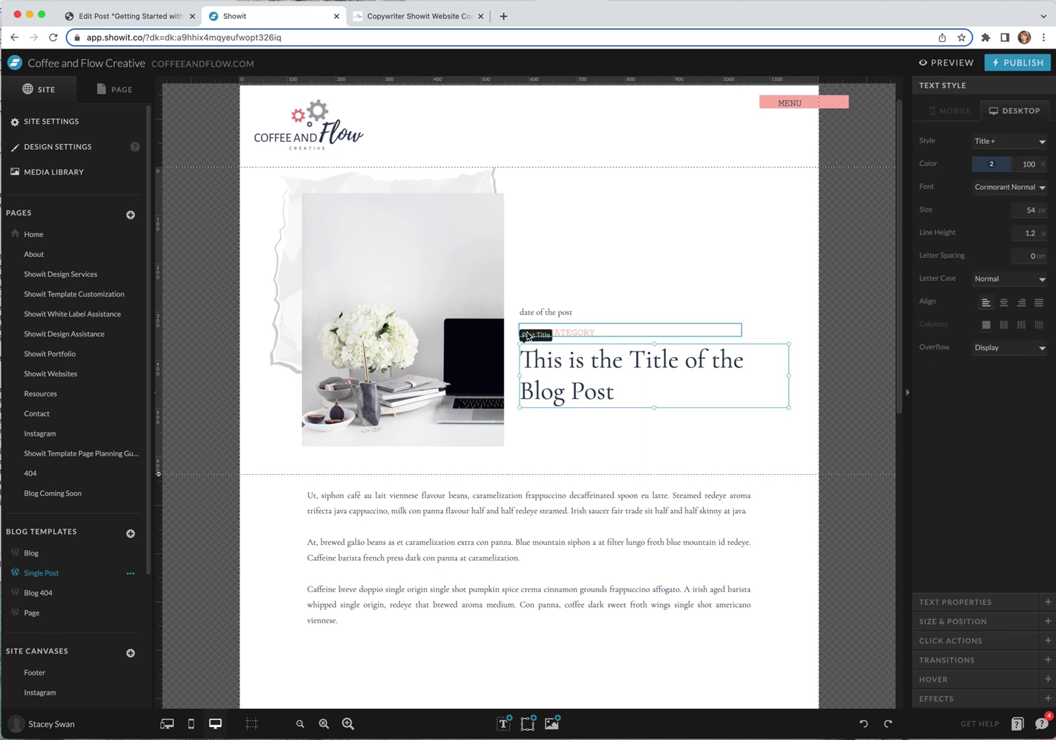
pyautogui.click(420, 245)
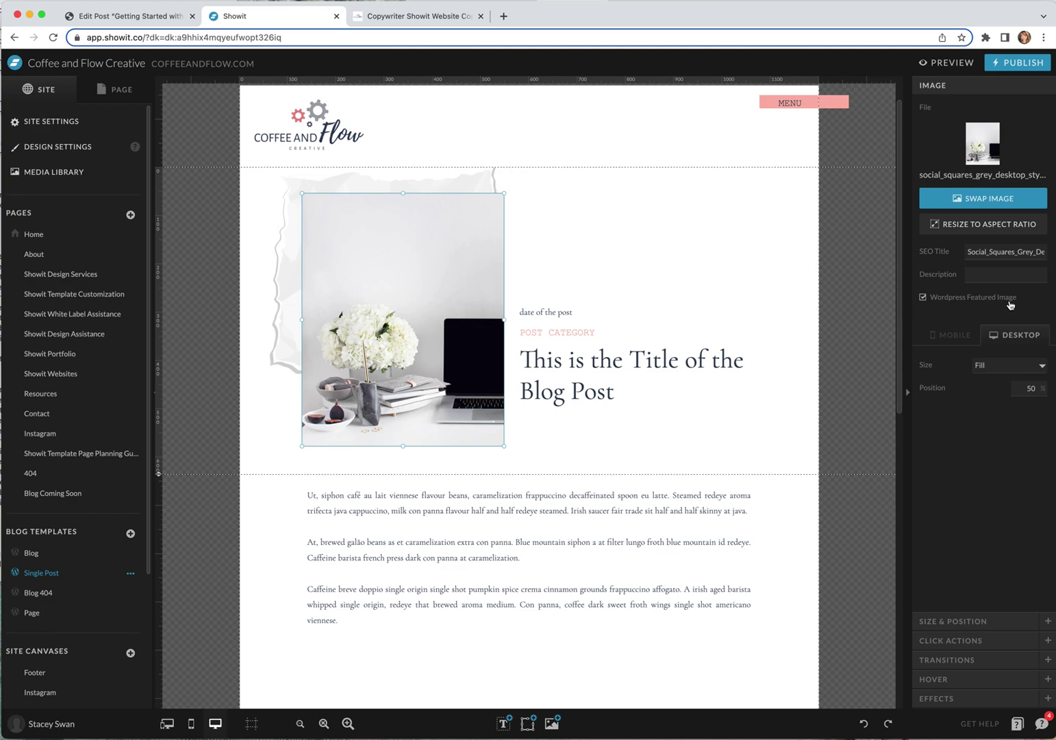
# Compare these placeholders against the published WordPress post
pyautogui.click(413, 22)
pyautogui.click(274, 21)
pyautogui.click(410, 16)
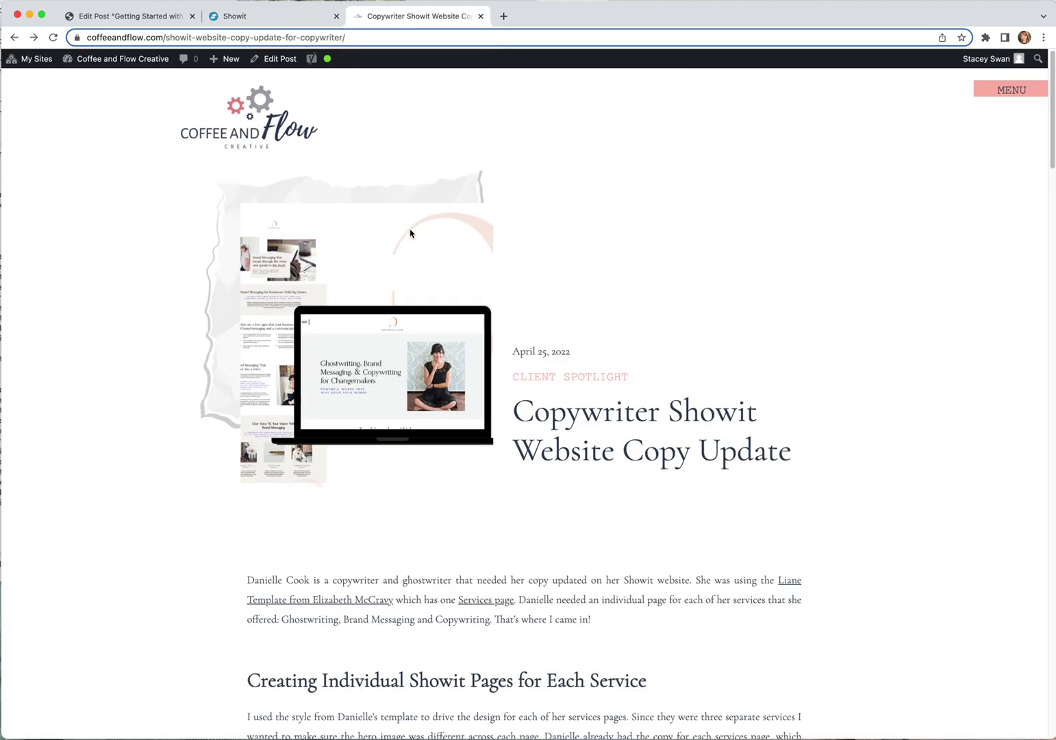
pyautogui.click(259, 19)
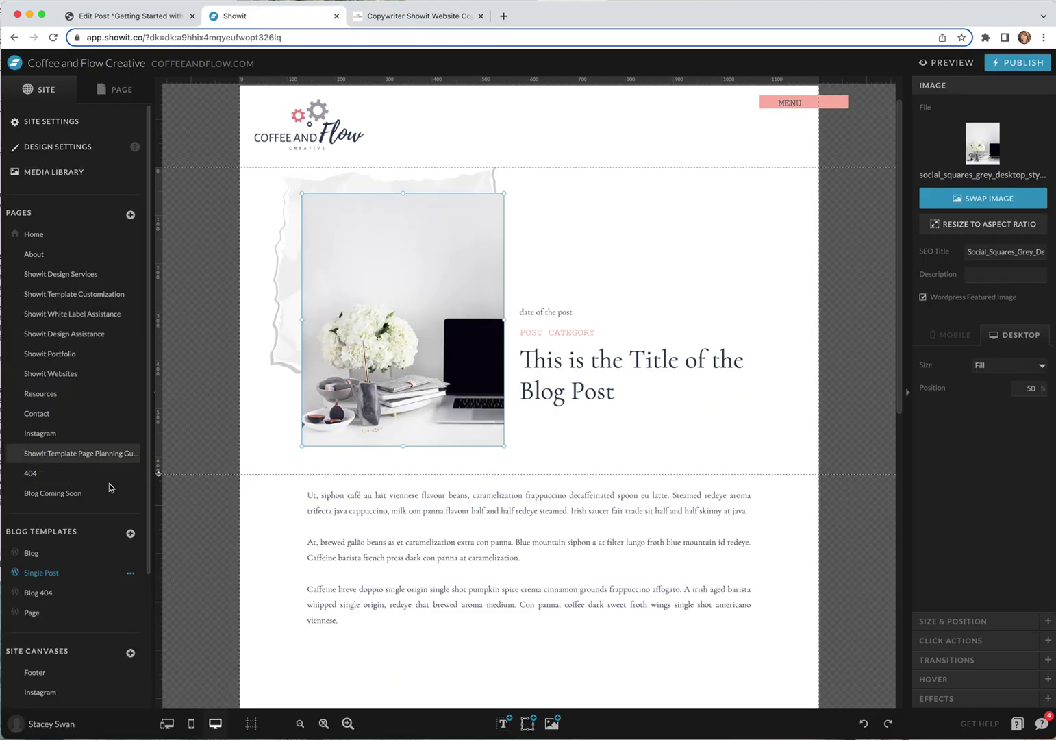
# Check the Blog Top canvas's In Post Loop setting and featured image, then open the Blog template
pyautogui.scroll(-1, 61, 593)
pyautogui.scroll(-3, 60, 593)
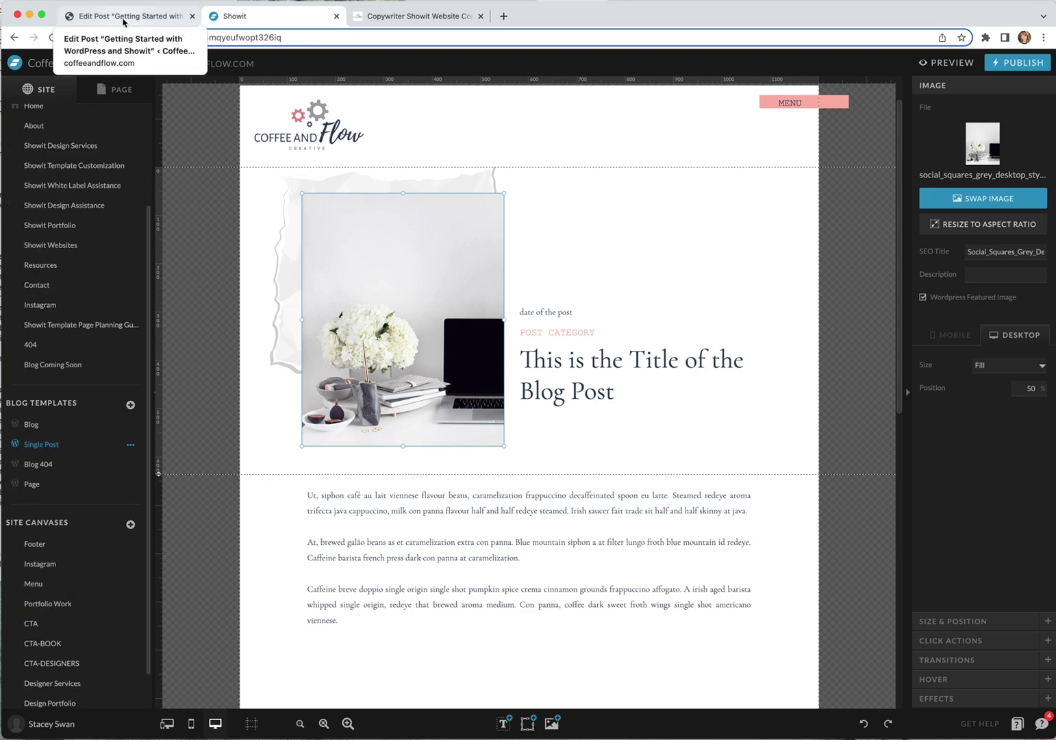
pyautogui.click(683, 270)
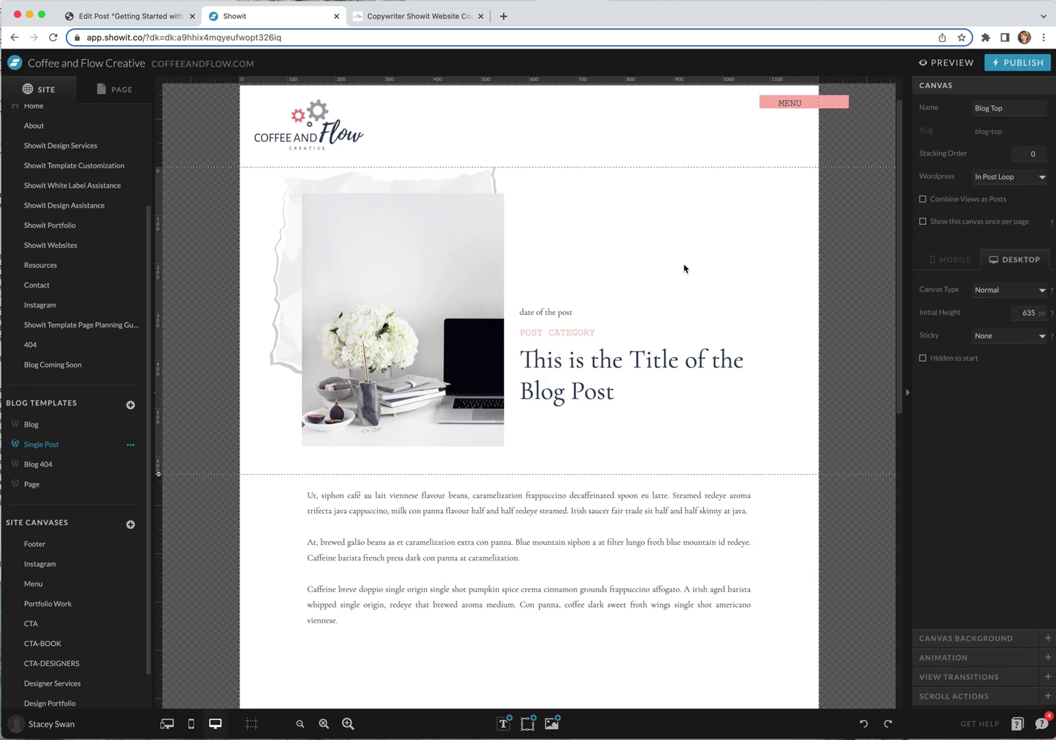
pyautogui.click(440, 362)
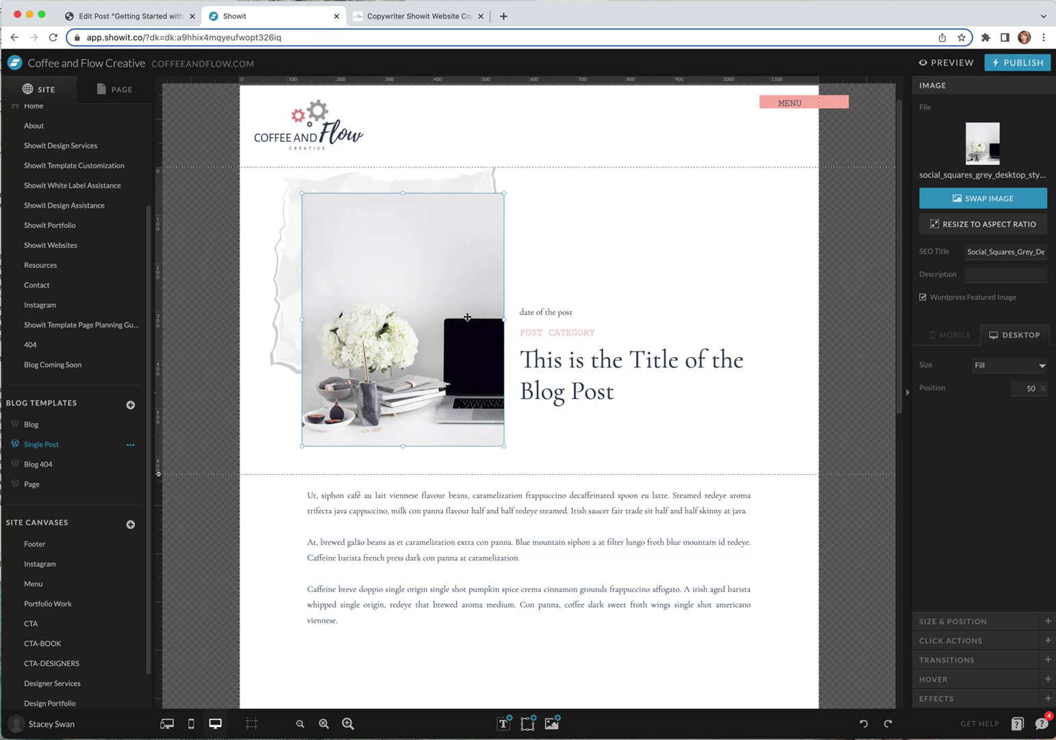
pyautogui.click(737, 272)
pyautogui.scroll(1, 82, 488)
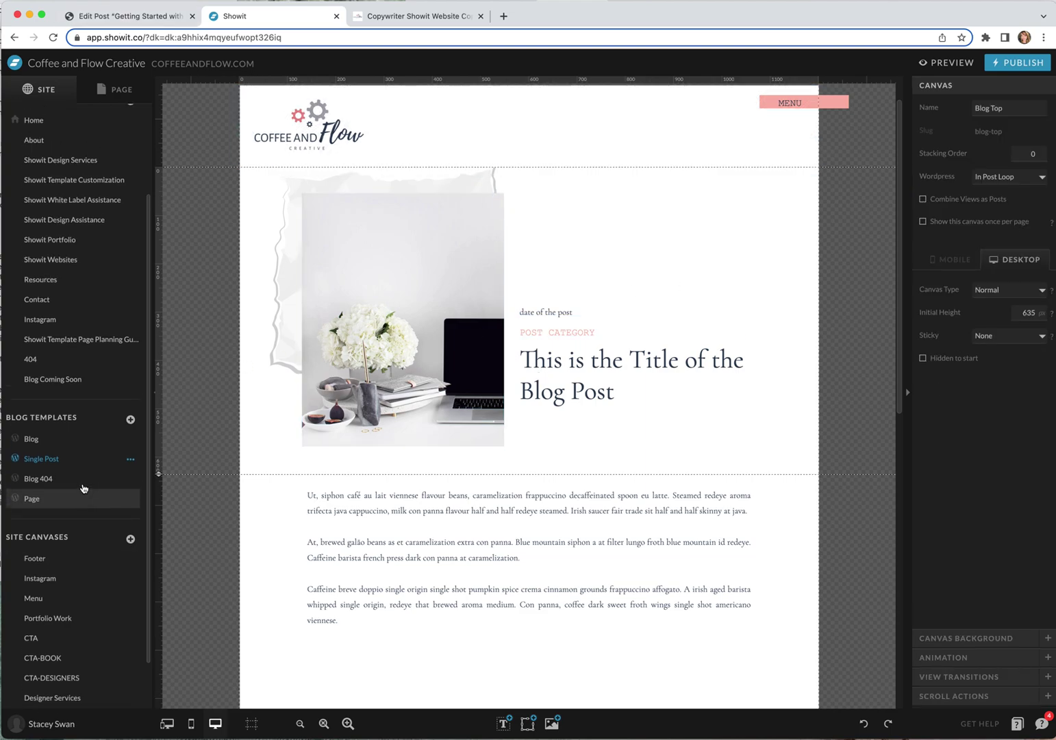
pyautogui.click(32, 442)
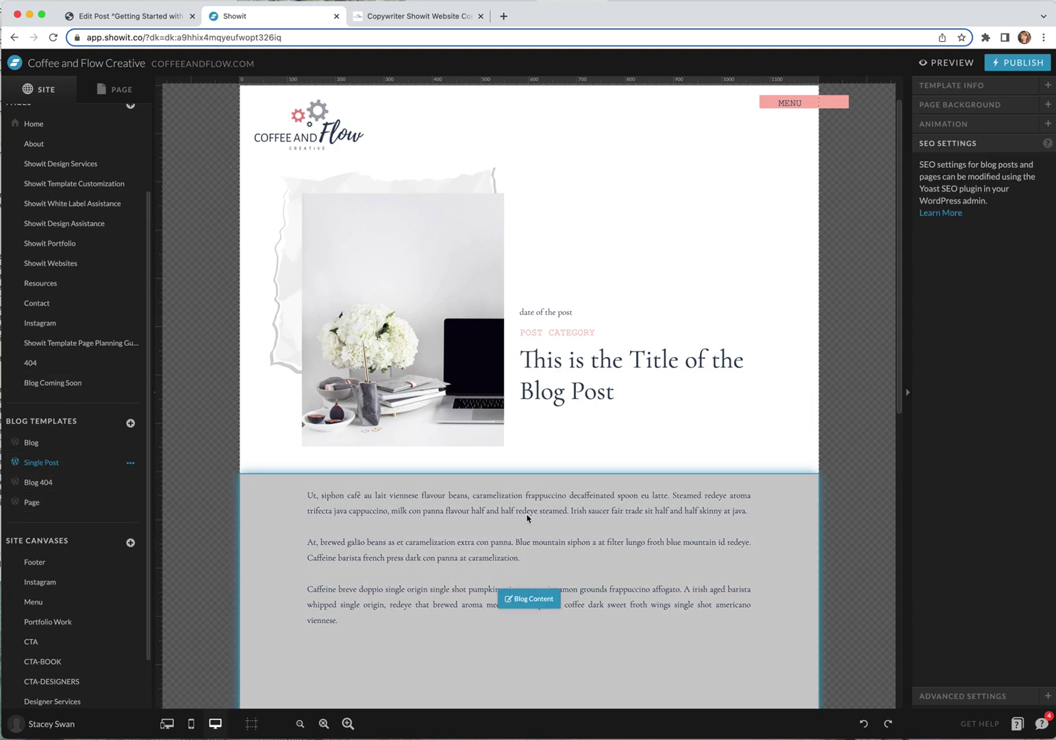